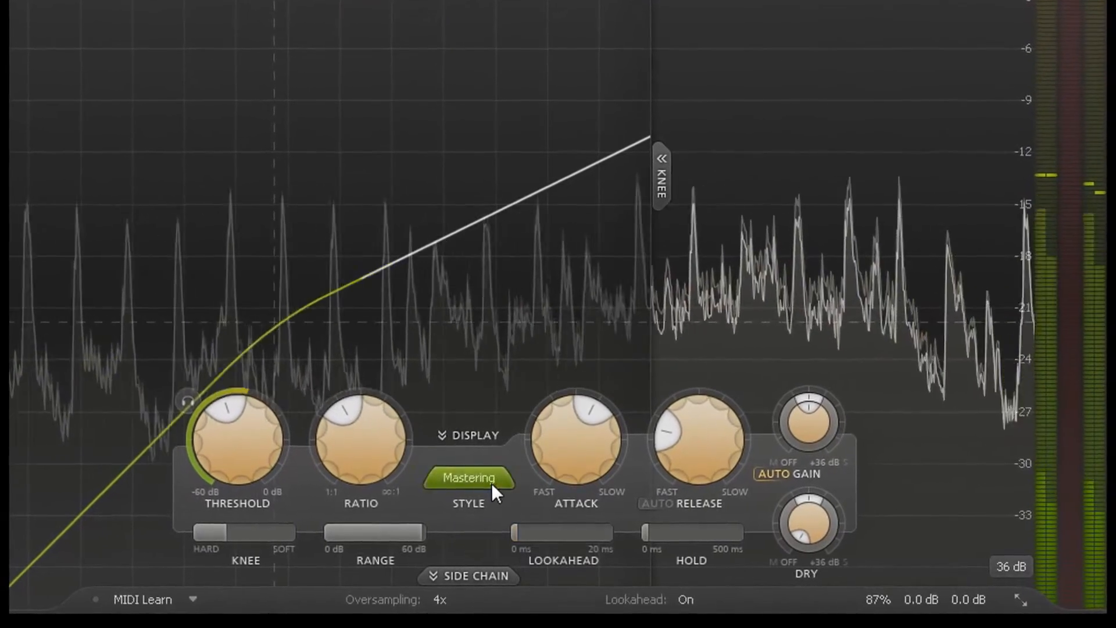
Examine the available compression styles and oversampling rates, keeping Mastering and 4x, and check the lookahead and hold controls
{"action": "left_click", "coordinate": [491, 483]}
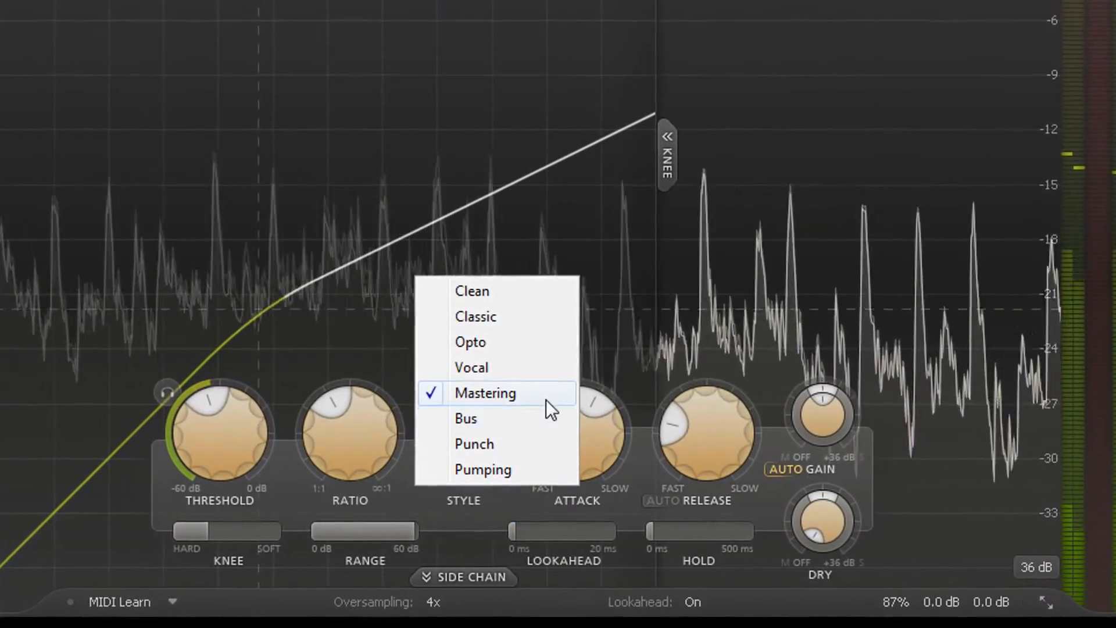
{"action": "left_click", "coordinate": [546, 396]}
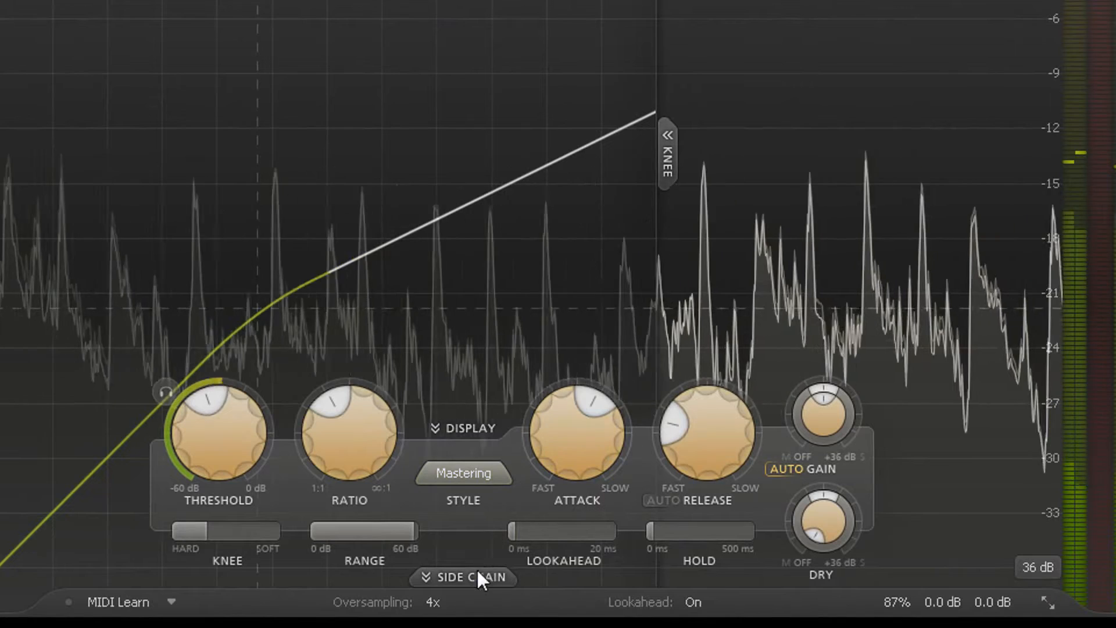
{"action": "left_click", "coordinate": [432, 601]}
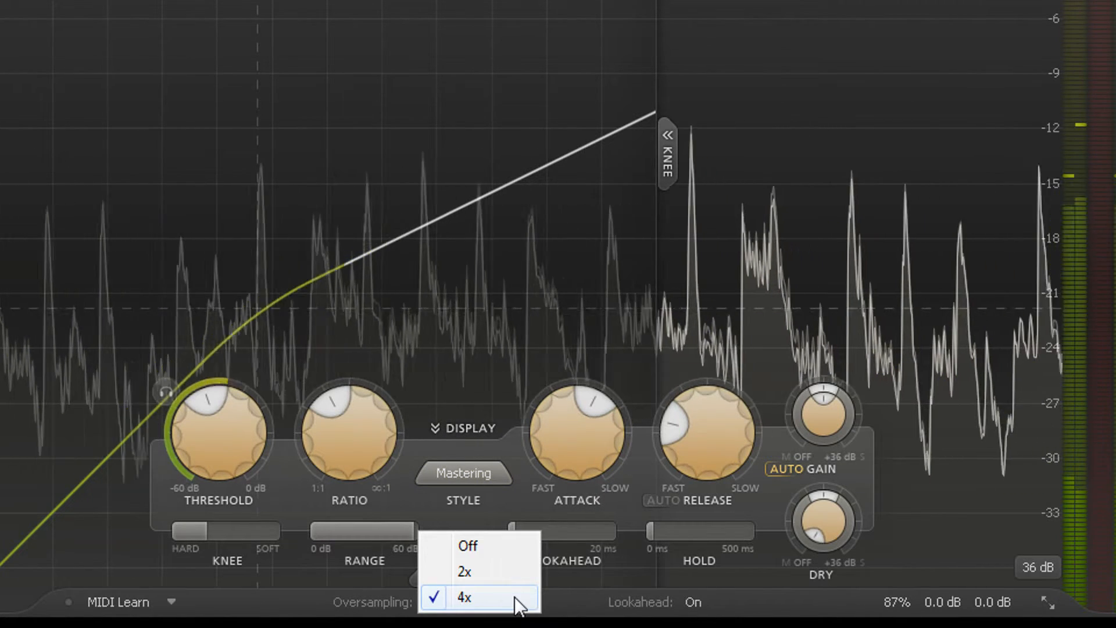
{"action": "left_click", "coordinate": [515, 596]}
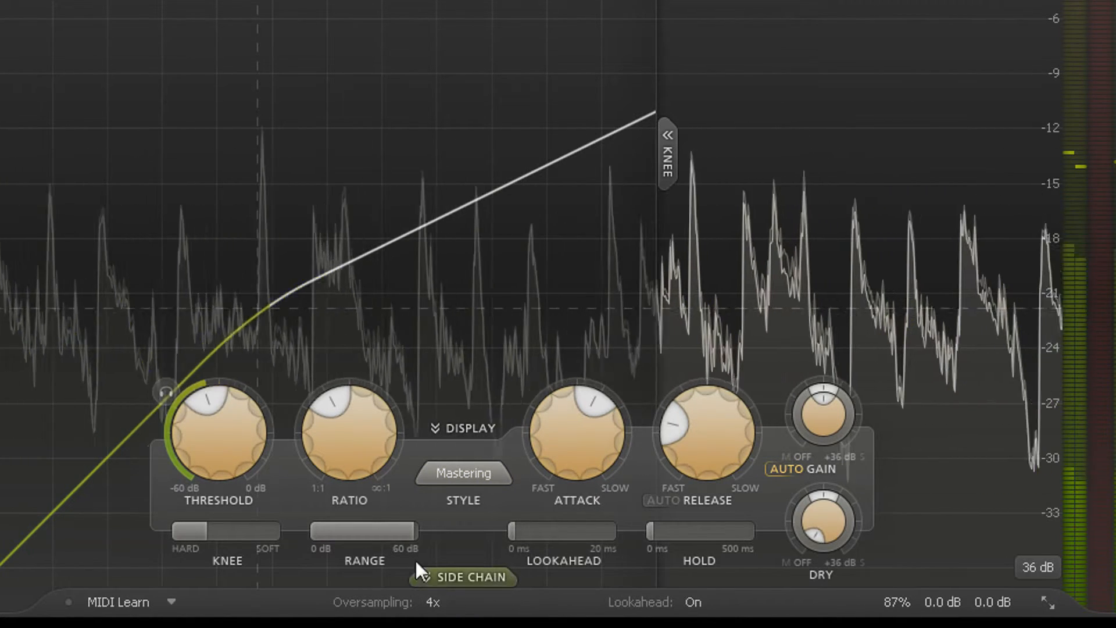
{"action": "mouse_move", "coordinate": [568, 528]}
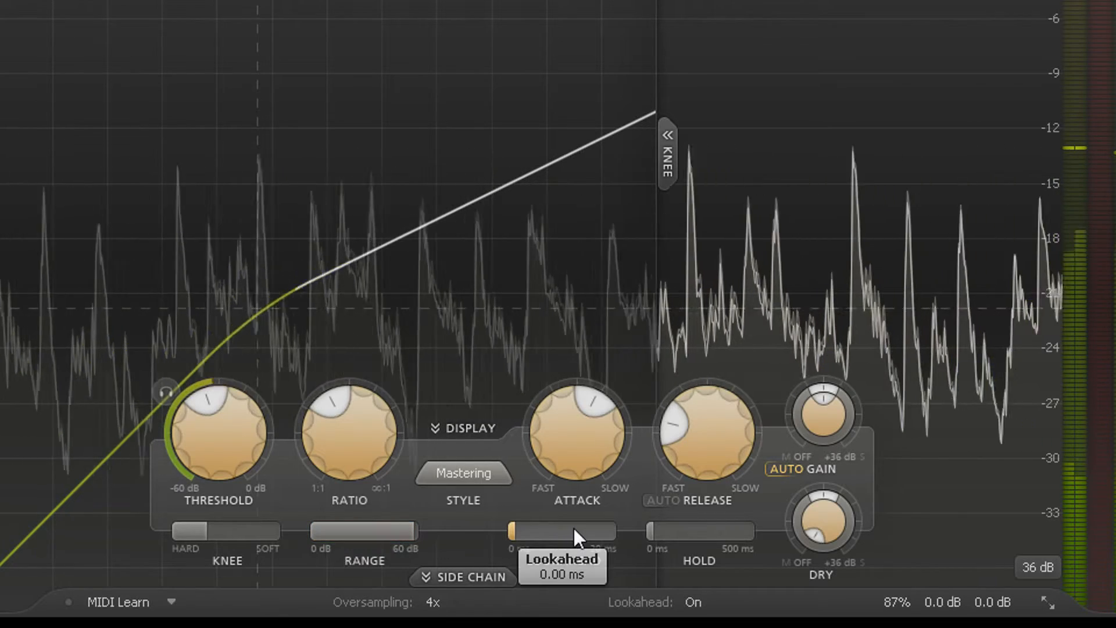
{"action": "mouse_move", "coordinate": [668, 534]}
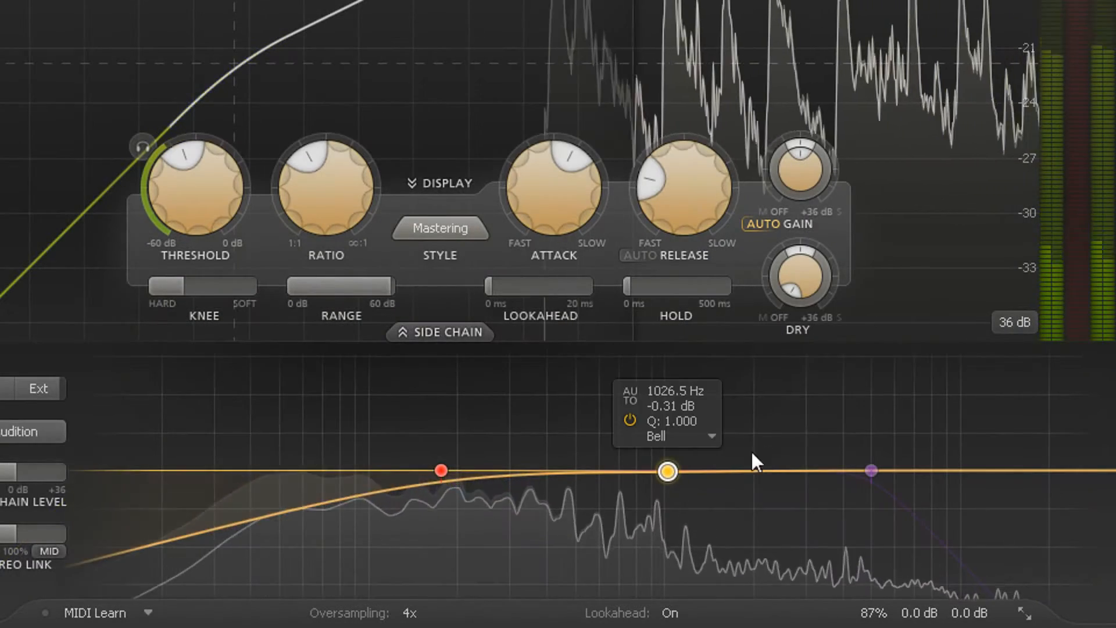
Boost the middle band of the side chain EQ slightly and choose the Small interface size
{"action": "left_click_drag", "start_coordinate": [675, 465], "coordinate": [714, 455]}
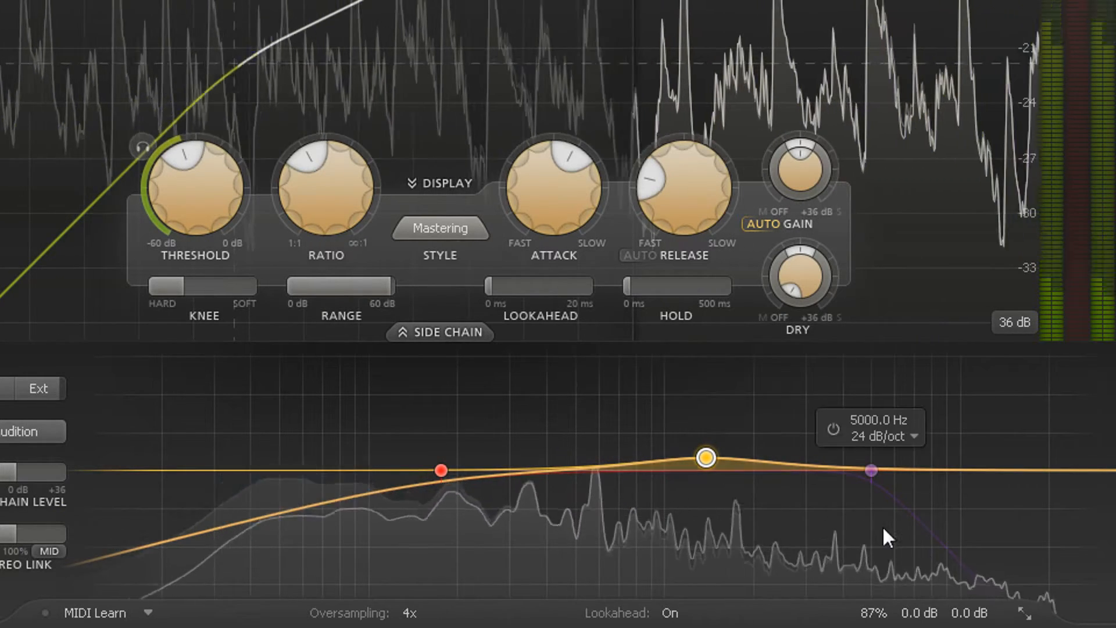
{"action": "left_click", "coordinate": [1025, 613]}
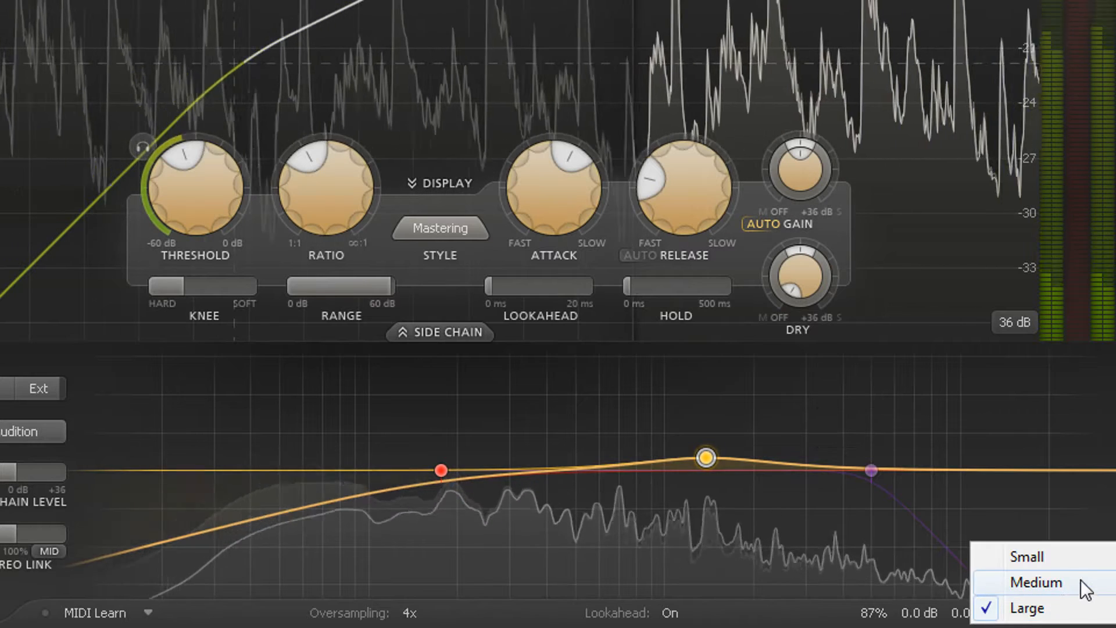
{"action": "left_click", "coordinate": [1077, 559]}
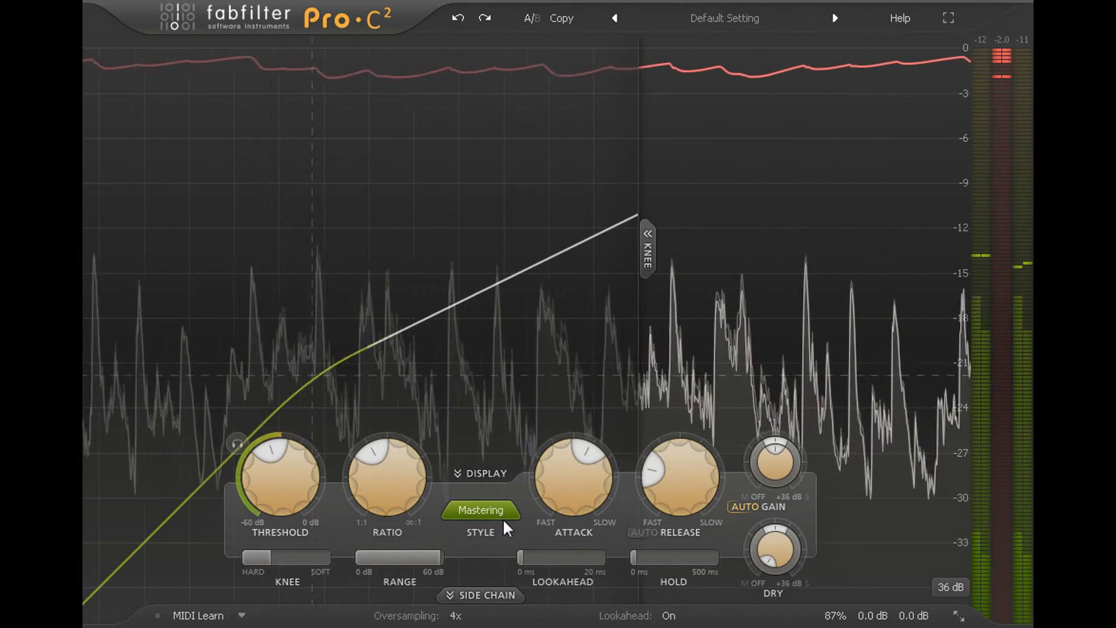
Try heavier compression with a lower threshold, a higher ratio and an attack of about 4.11 ms
{"action": "left_click_drag", "start_coordinate": [299, 486], "coordinate": [388, 410]}
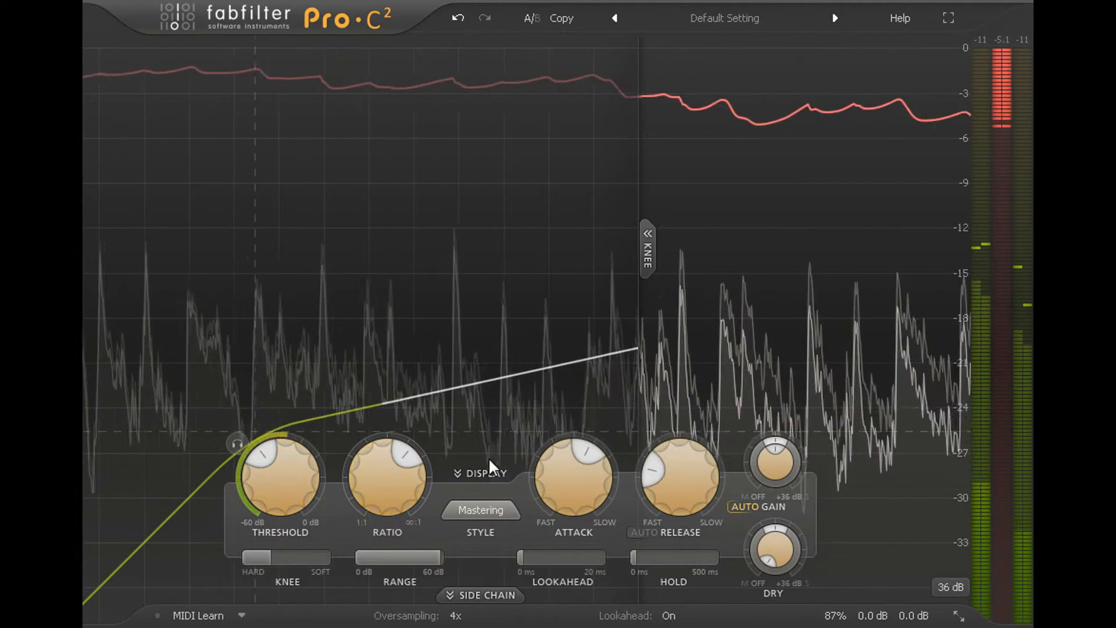
{"action": "left_click_drag", "start_coordinate": [564, 490], "coordinate": [572, 550]}
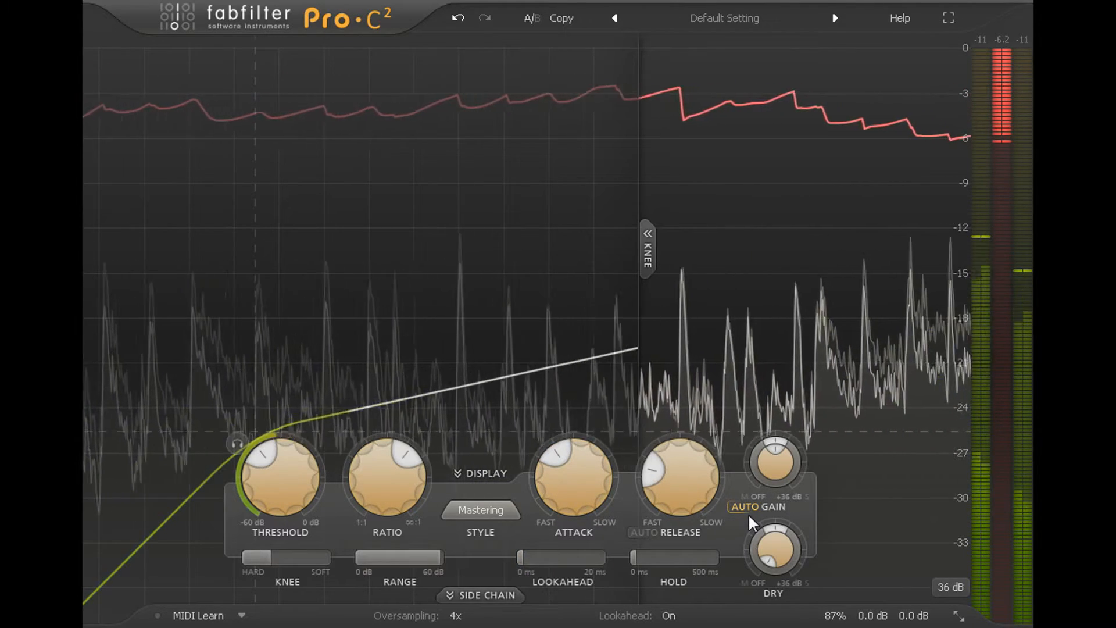
{"action": "left_click_drag", "start_coordinate": [577, 500], "coordinate": [582, 535]}
Ease the compression by lowering the ratio, raising the threshold and lengthening the attack
{"action": "left_click_drag", "start_coordinate": [393, 493], "coordinate": [400, 569]}
{"action": "left_click_drag", "start_coordinate": [286, 491], "coordinate": [287, 452]}
{"action": "mouse_move", "coordinate": [585, 465]}
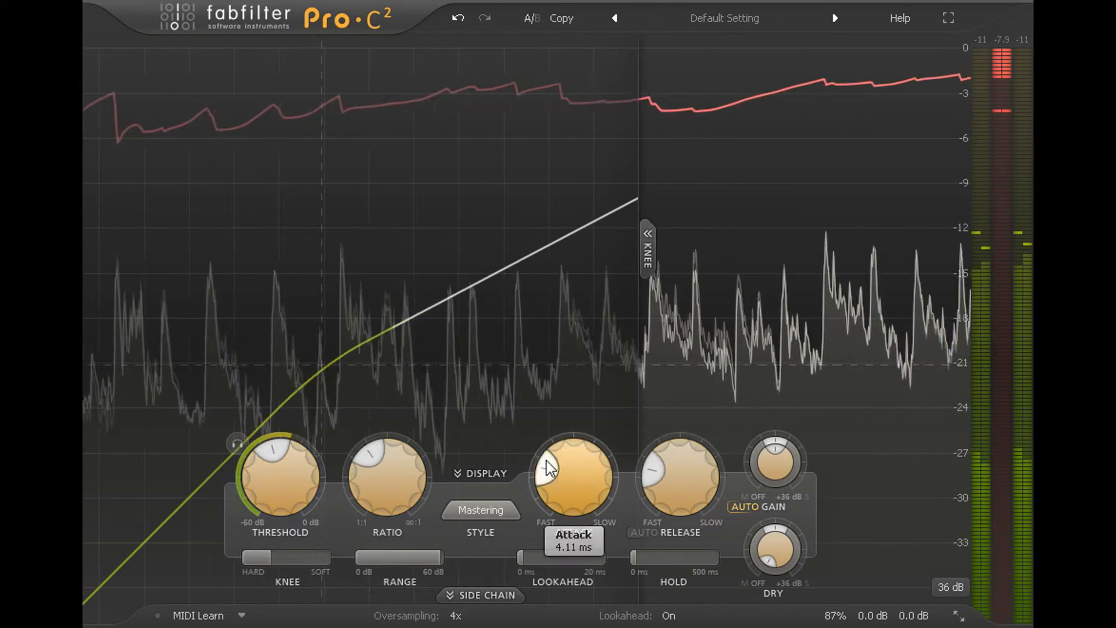
{"action": "left_click_drag", "start_coordinate": [585, 465], "coordinate": [587, 431]}
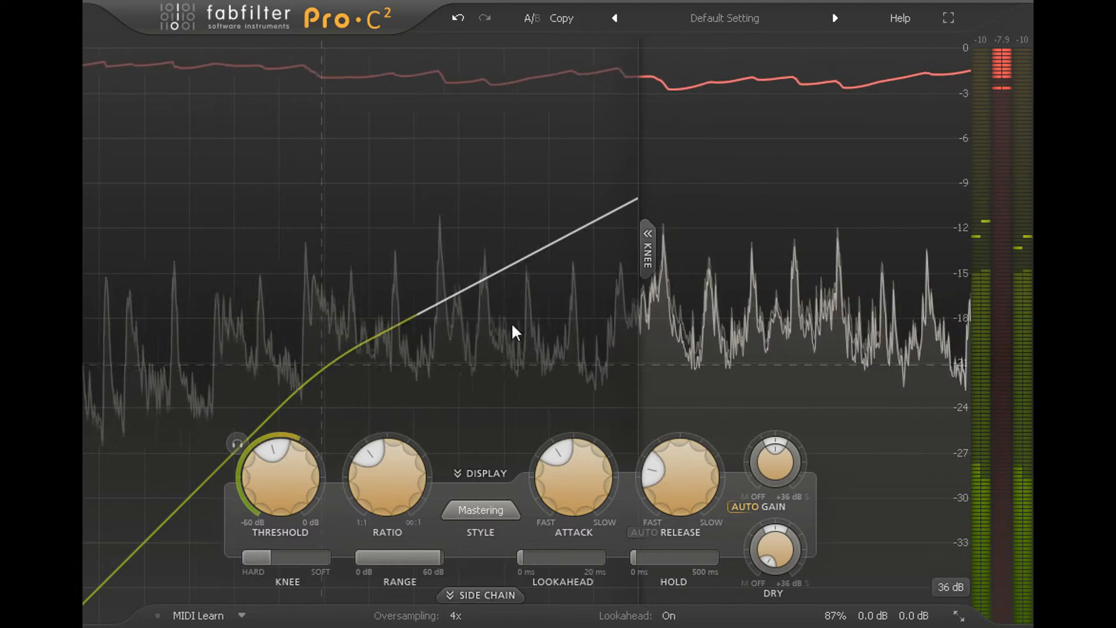
Set the level display's range to 72 dB and hide the knee display
{"action": "left_click", "coordinate": [951, 586]}
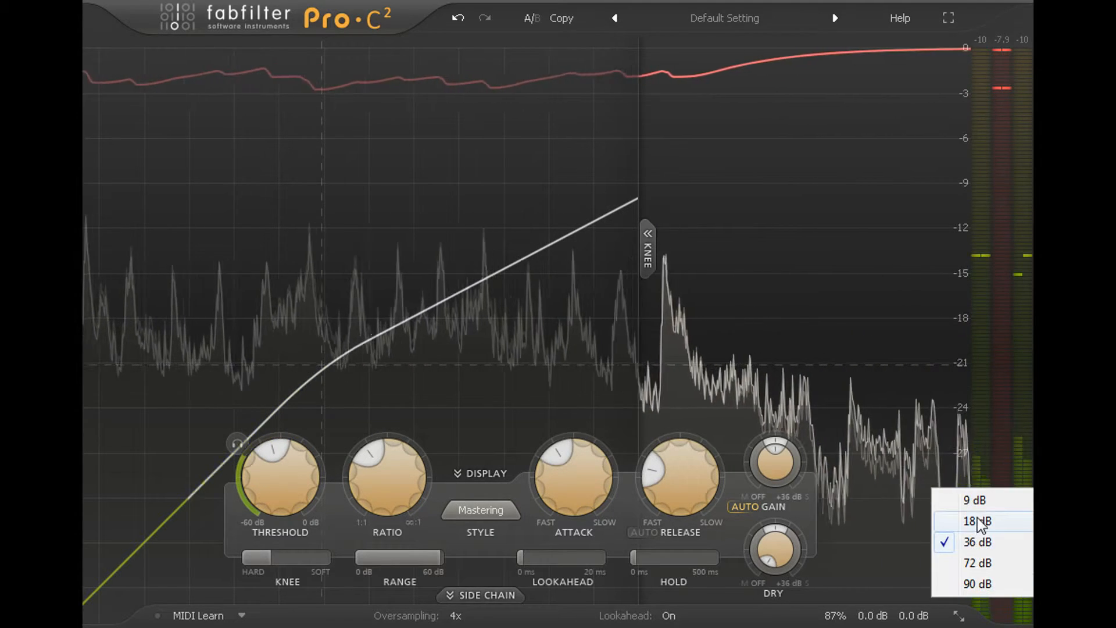
{"action": "left_click", "coordinate": [982, 559]}
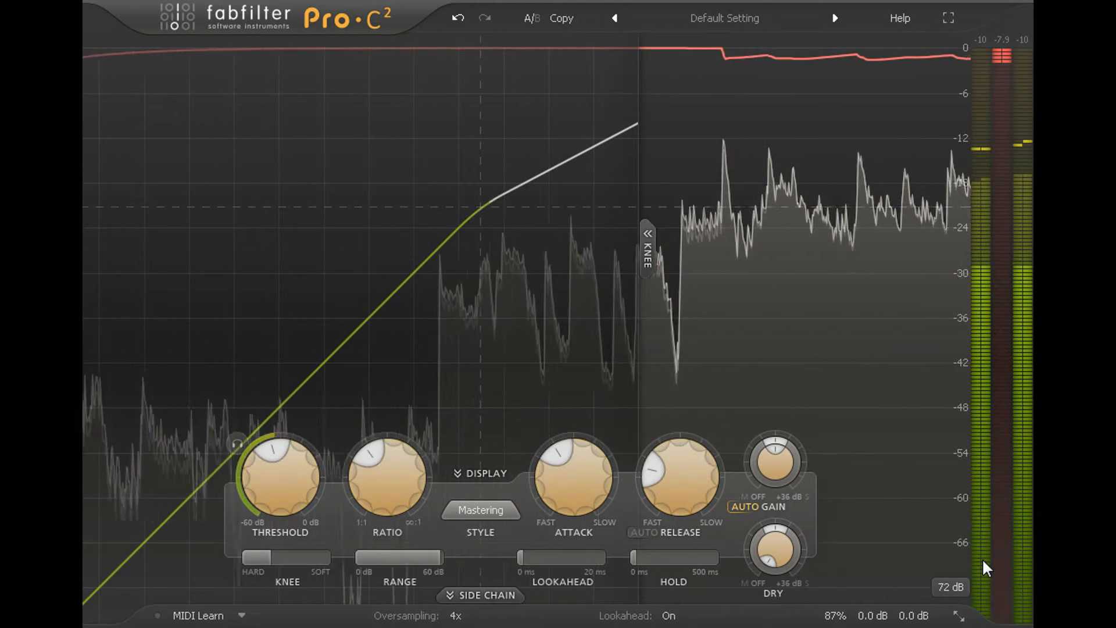
{"action": "left_click", "coordinate": [645, 251]}
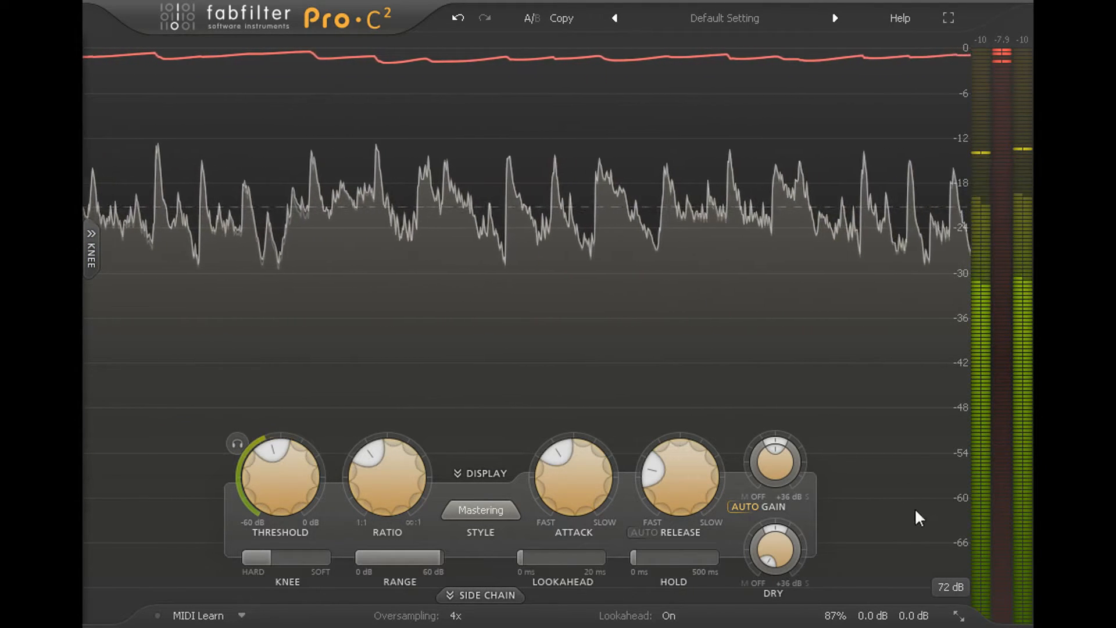
Narrow the level display's range to 9 dB and toggle the plug-in's full-screen view
{"action": "left_click", "coordinate": [956, 580]}
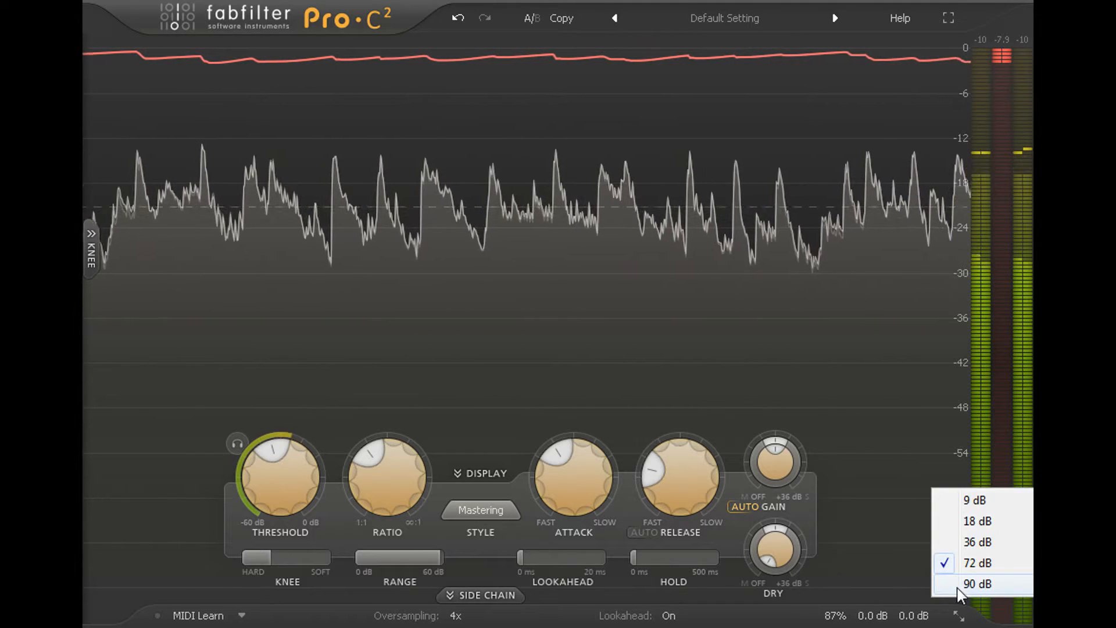
{"action": "left_click", "coordinate": [982, 497]}
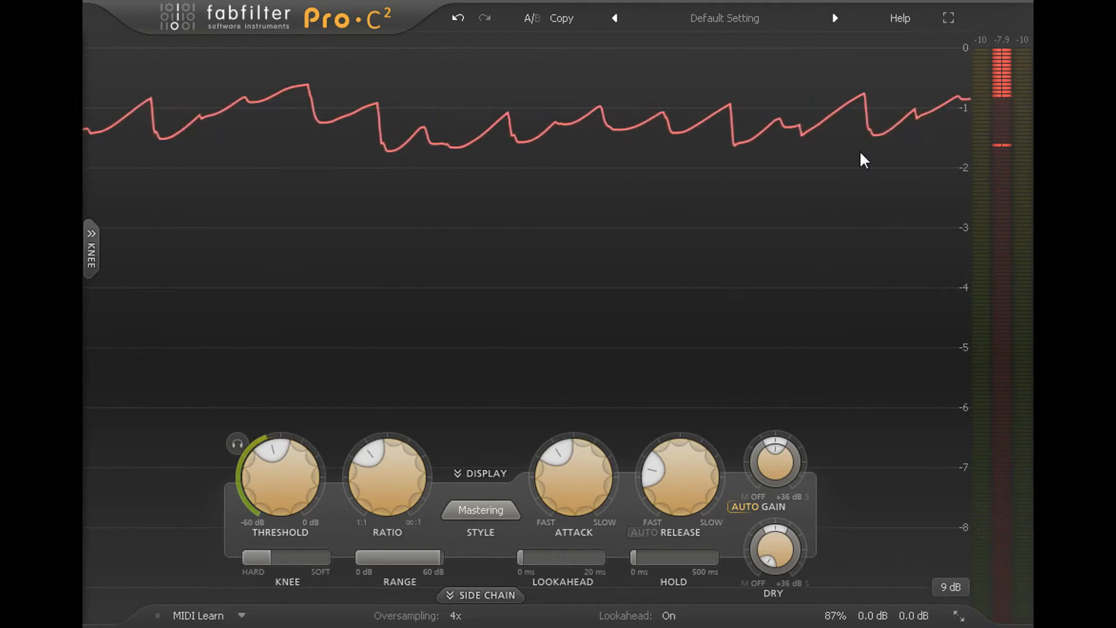
{"action": "left_click", "coordinate": [948, 18]}
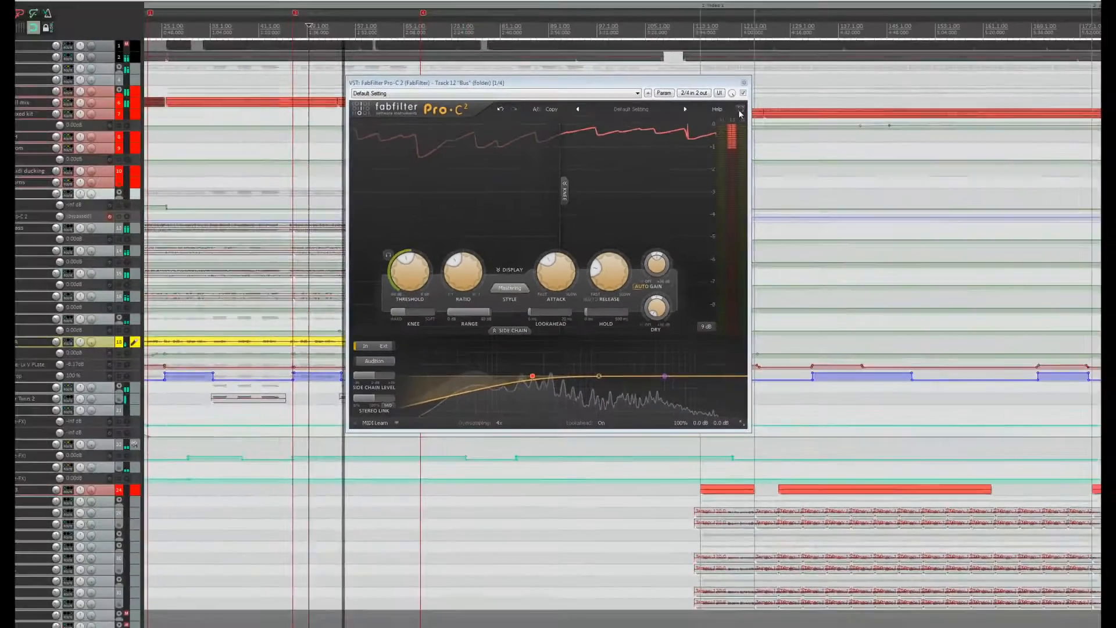
{"action": "left_click", "coordinate": [724, 119]}
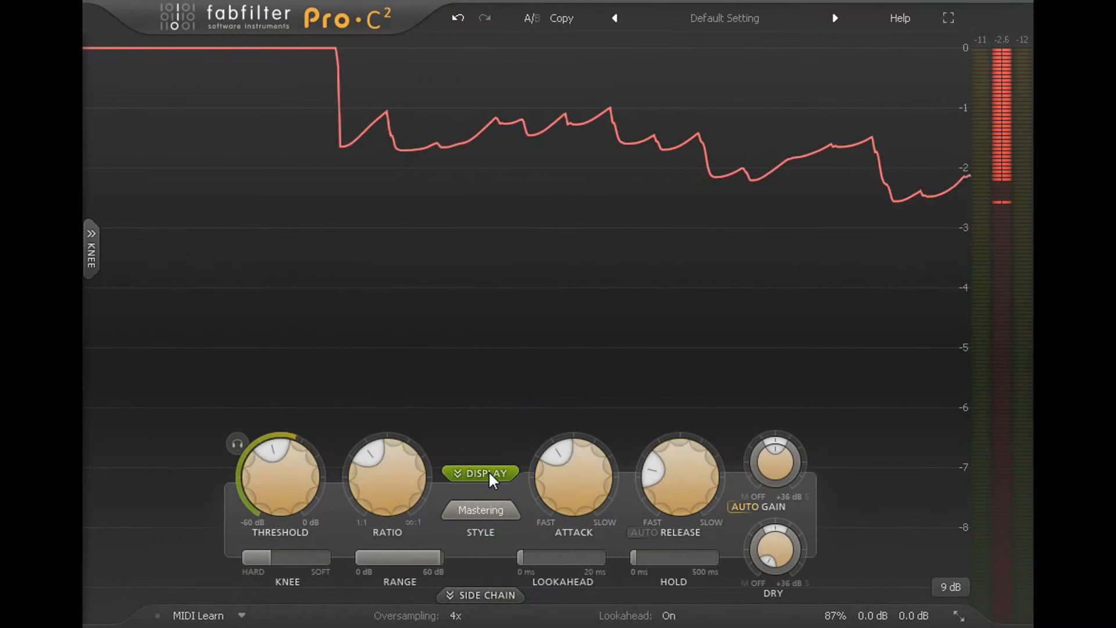
In the compact view, enable the side chain's 6 dB/oct low-cut filter and audition the side chain signal
{"action": "left_click", "coordinate": [489, 471]}
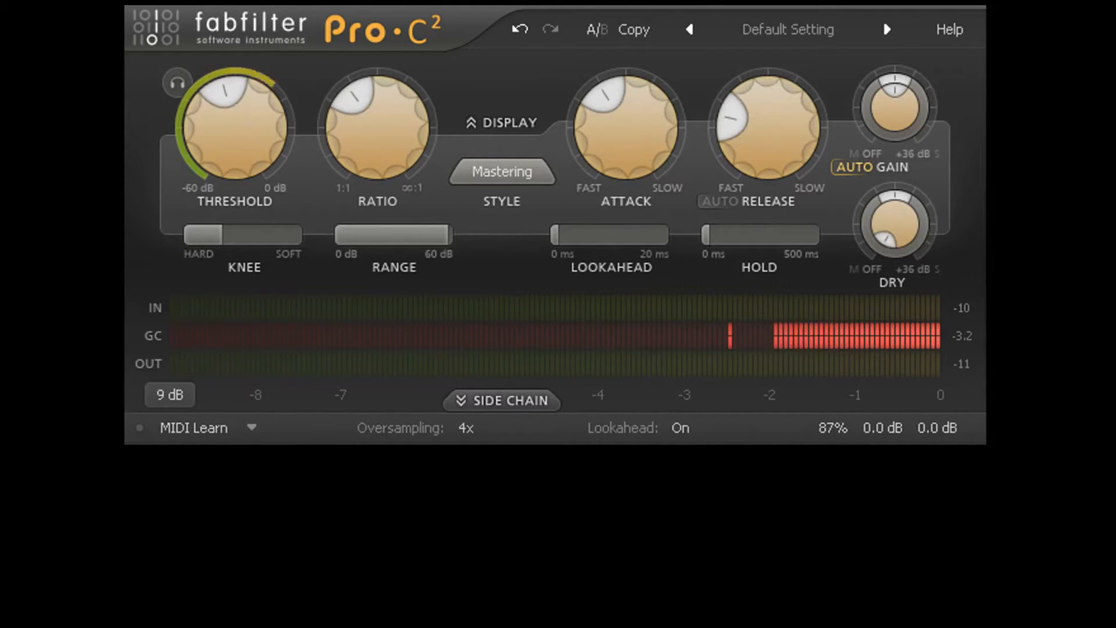
{"action": "left_click", "coordinate": [519, 409]}
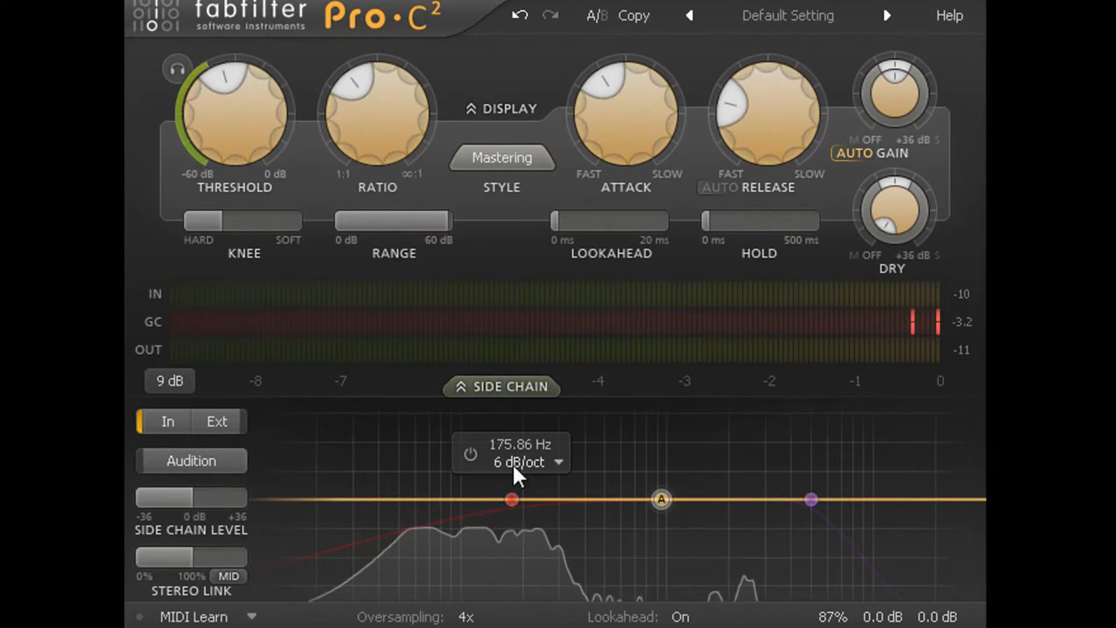
{"action": "left_click", "coordinate": [471, 453]}
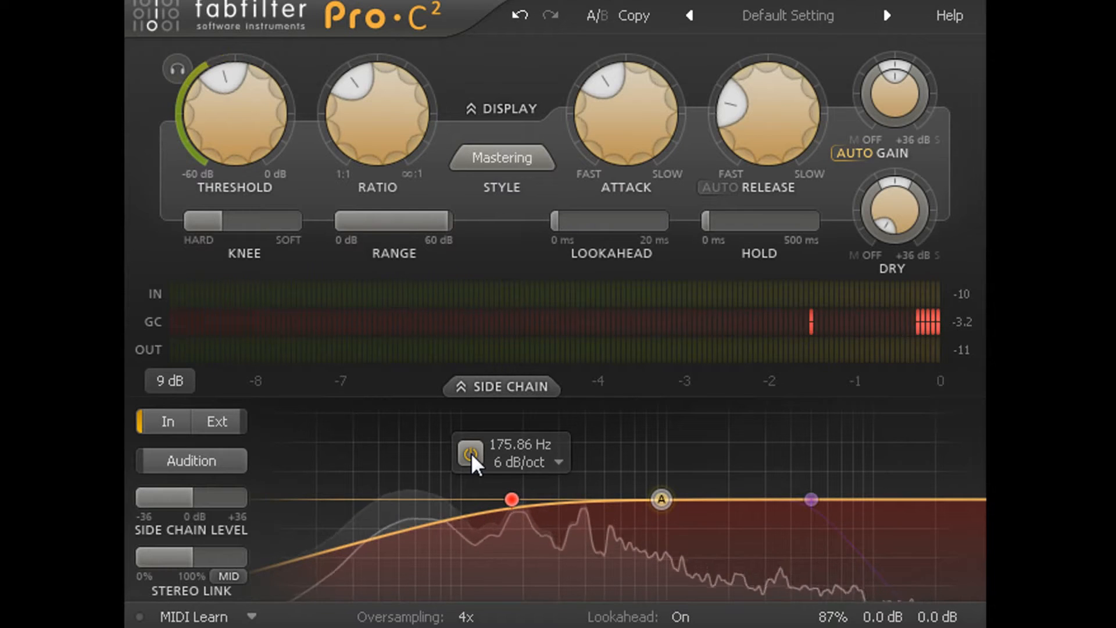
{"action": "left_click", "coordinate": [208, 459]}
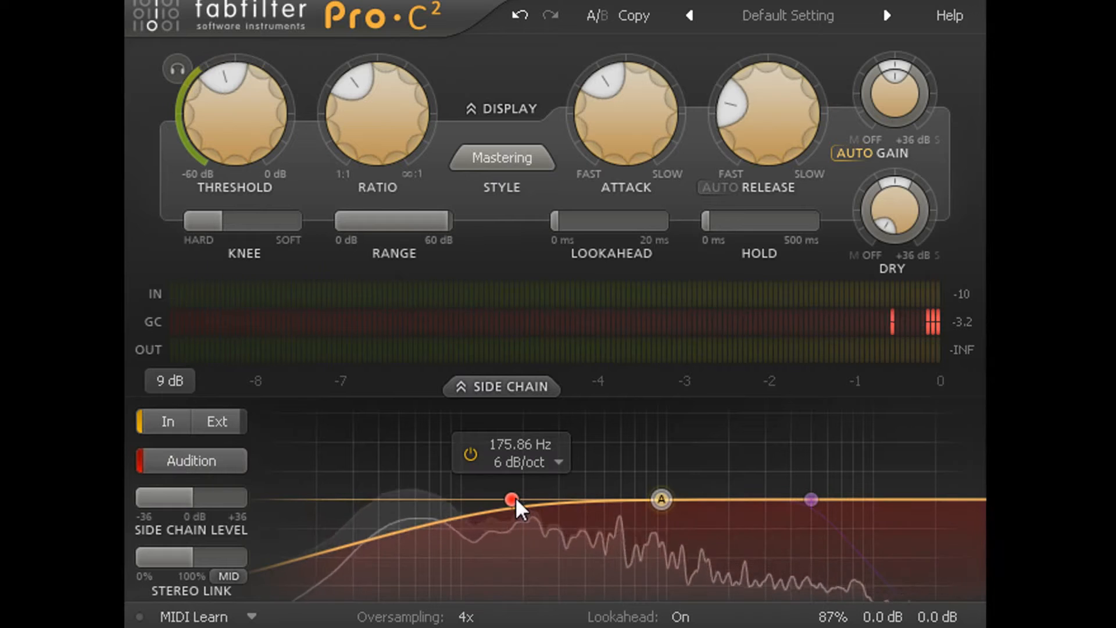
Try the side chain low-cut filter at about 247 Hz with a steep 96 dB/oct slope
{"action": "left_click_drag", "start_coordinate": [515, 499], "coordinate": [550, 500]}
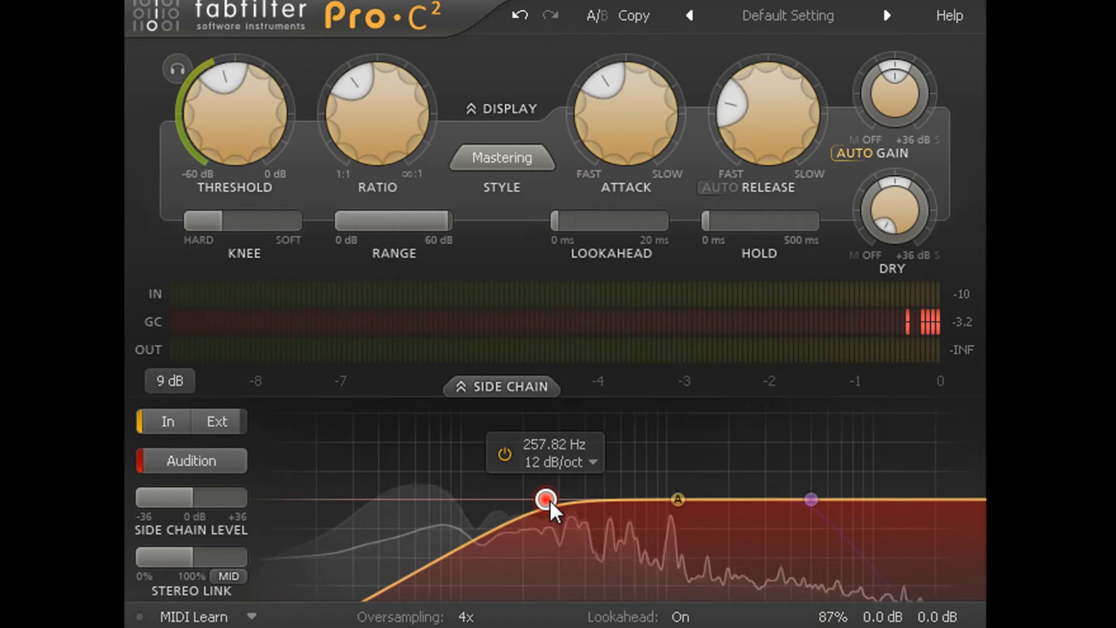
{"action": "scroll", "coordinate": [549, 500], "scroll_direction": "up", "scroll_amount": 4}
{"action": "scroll", "coordinate": [550, 500], "scroll_direction": "up", "scroll_amount": 3}
{"action": "left_click_drag", "start_coordinate": [549, 501], "coordinate": [583, 509]}
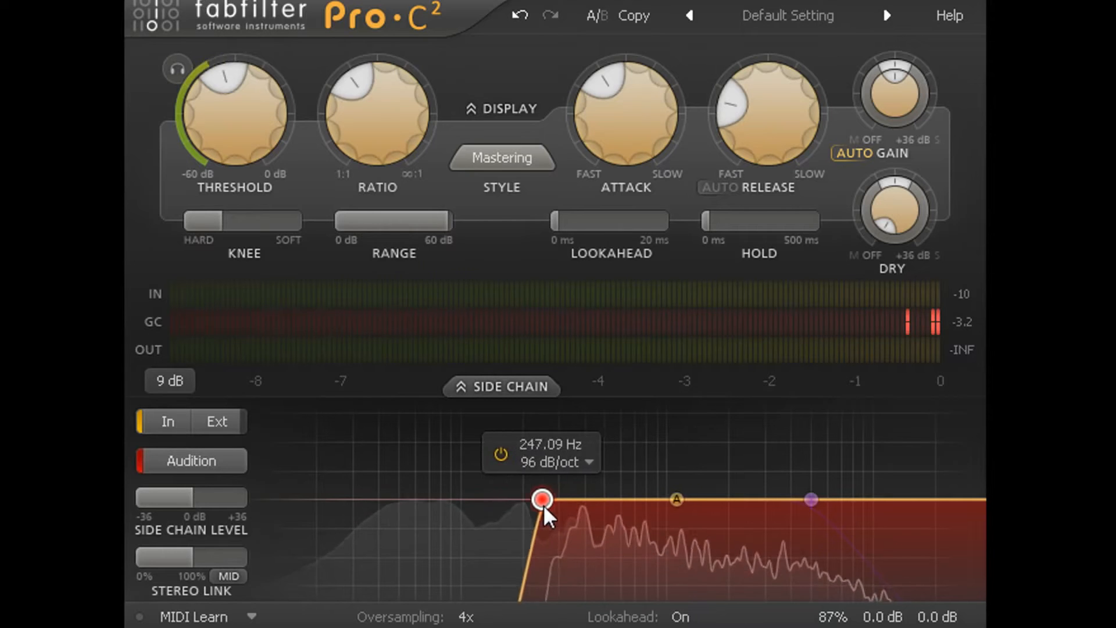
Set the side chain low-cut filter to about 230 Hz with a 6 dB/oct slope and stop auditioning the side chain
{"action": "left_click_drag", "start_coordinate": [462, 506], "coordinate": [514, 512]}
{"action": "scroll", "coordinate": [513, 501], "scroll_direction": "down", "scroll_amount": 6}
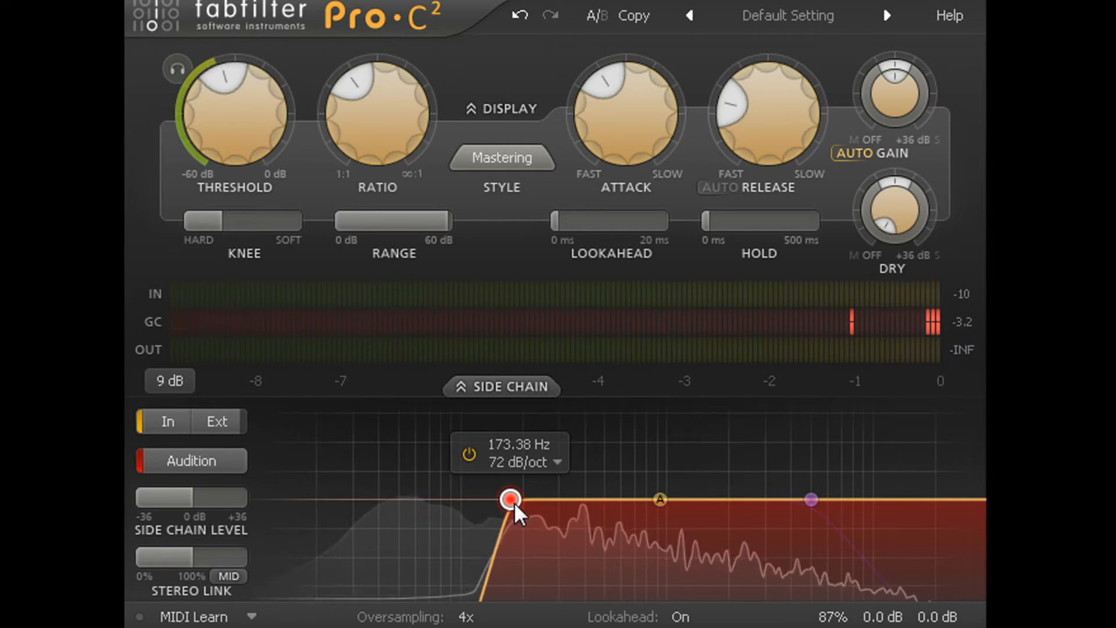
{"action": "scroll", "coordinate": [512, 500], "scroll_direction": "down", "scroll_amount": 2}
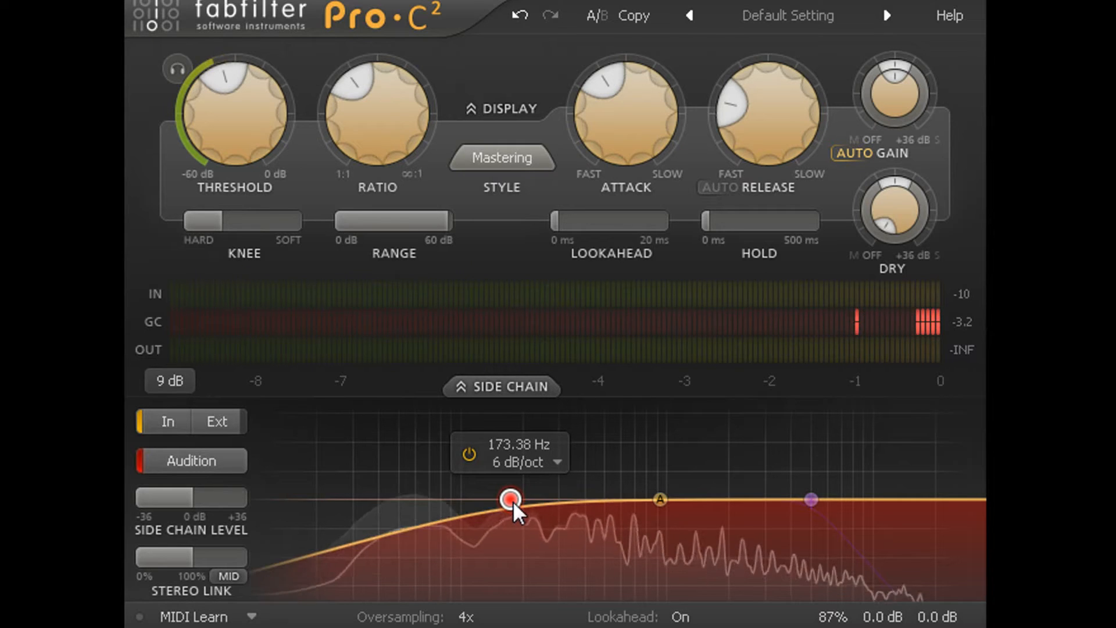
{"action": "left_click_drag", "start_coordinate": [513, 501], "coordinate": [535, 499]}
{"action": "mouse_move", "coordinate": [813, 501]}
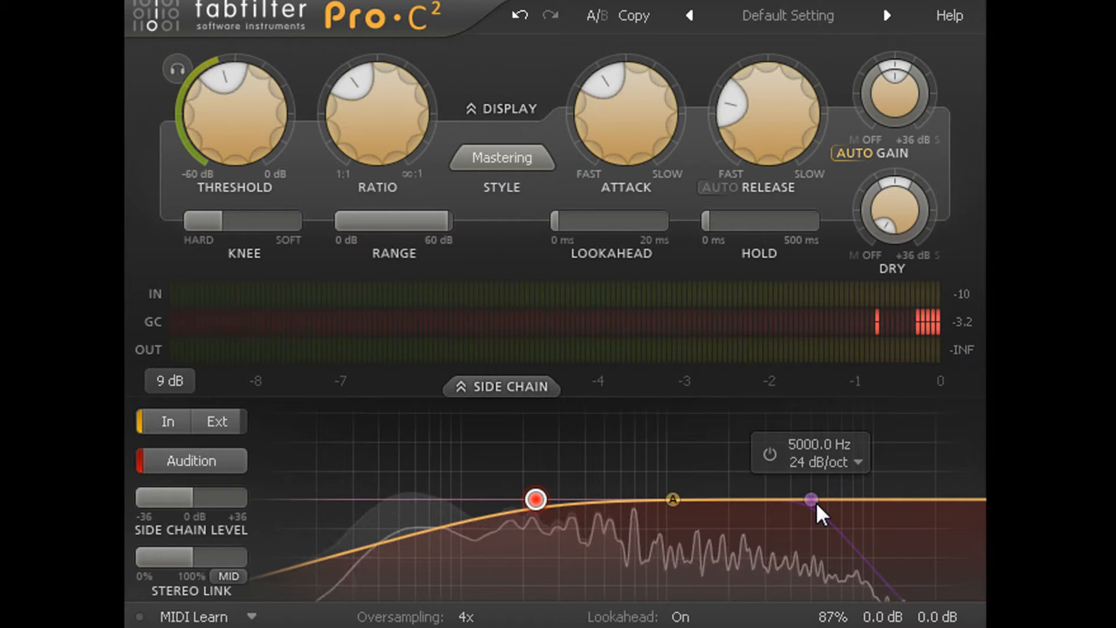
{"action": "mouse_move", "coordinate": [670, 498]}
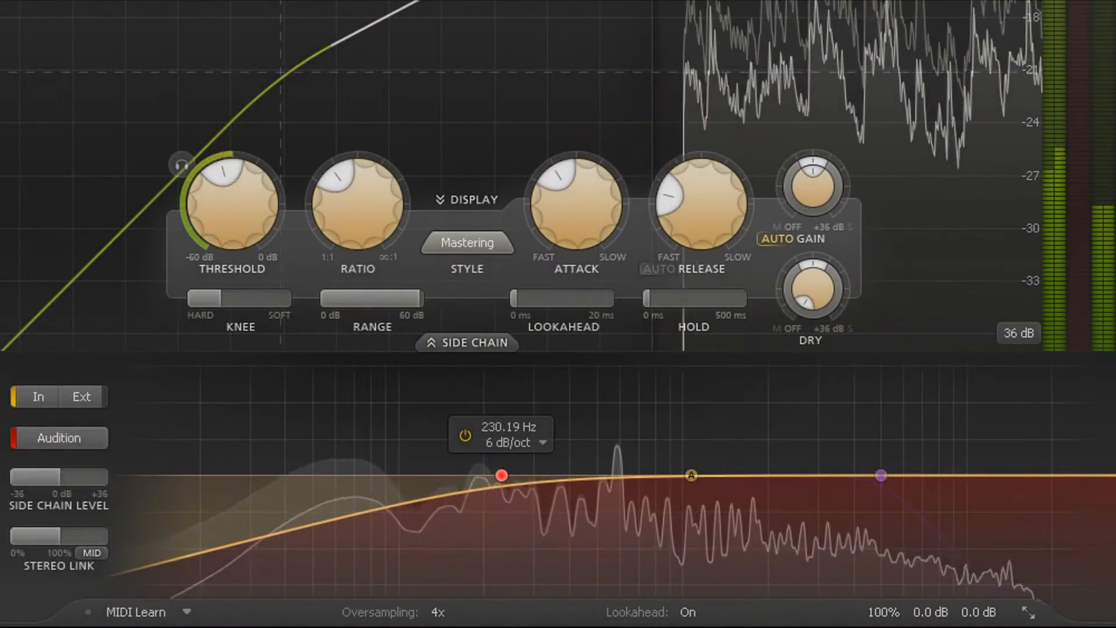
{"action": "left_click", "coordinate": [63, 437]}
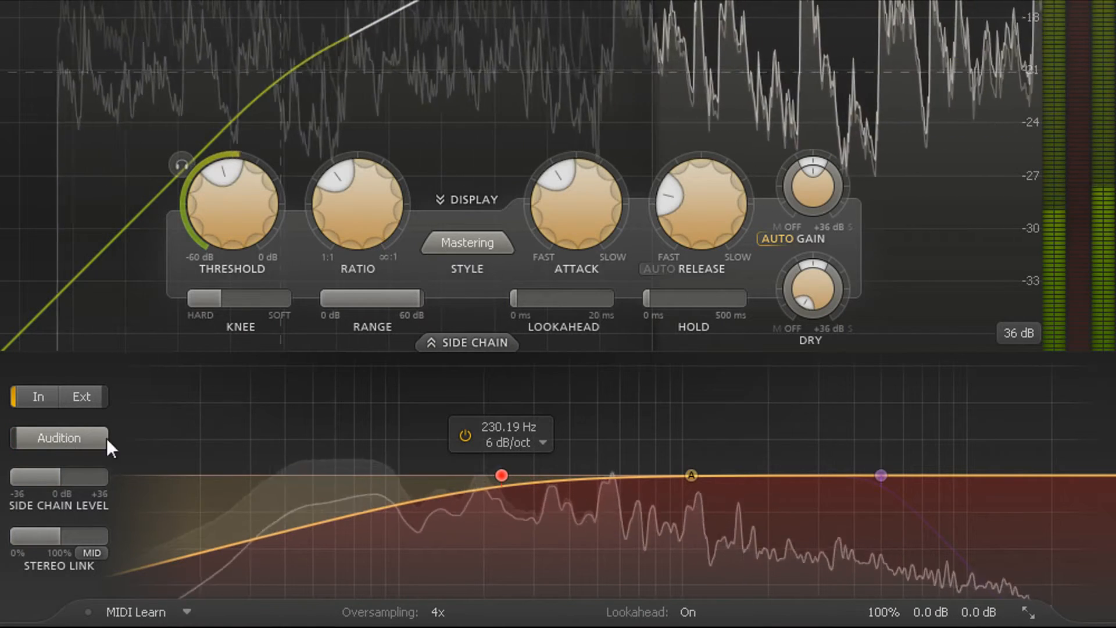
Compare the sound with and without the compressor by bypassing the plug-in and re-enabling it
{"action": "mouse_move", "coordinate": [899, 617]}
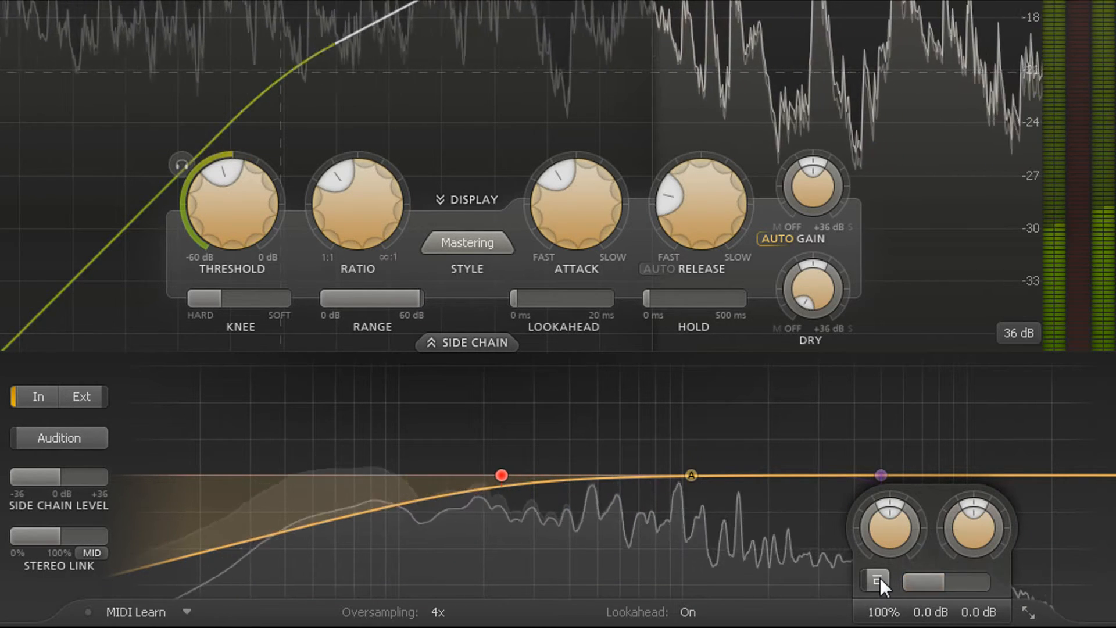
{"action": "left_click", "coordinate": [880, 577]}
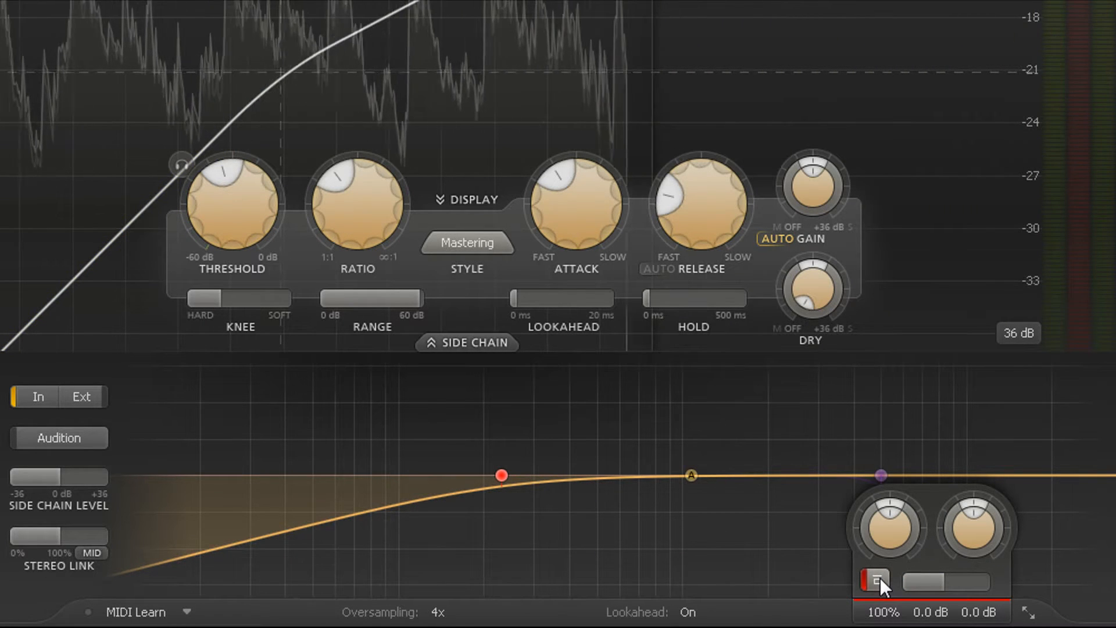
{"action": "left_click", "coordinate": [881, 577]}
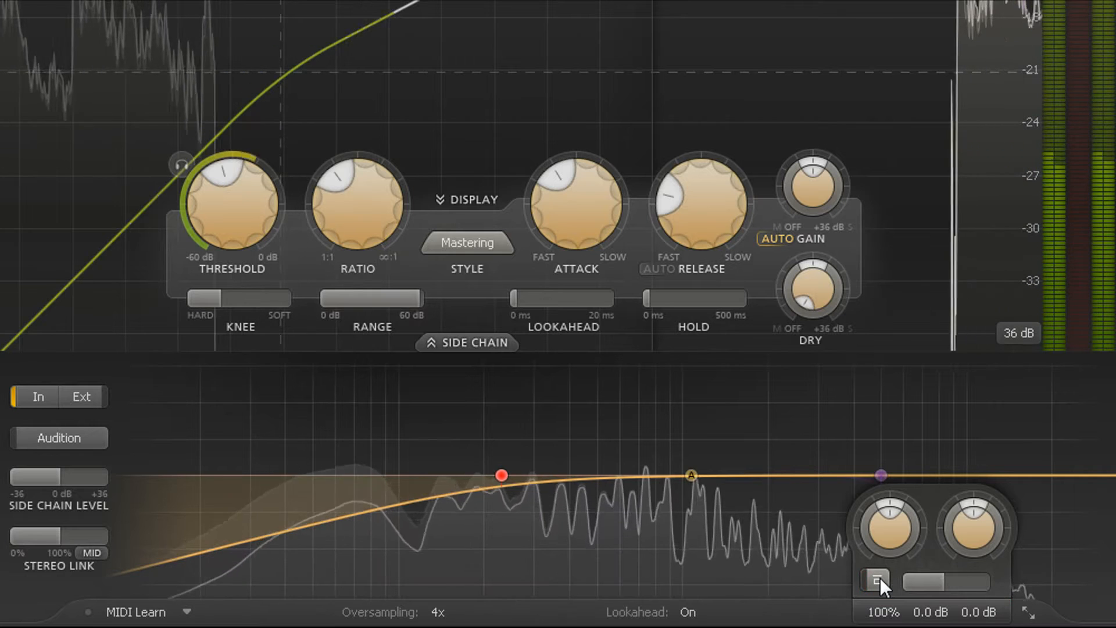
{"action": "mouse_move", "coordinate": [928, 578]}
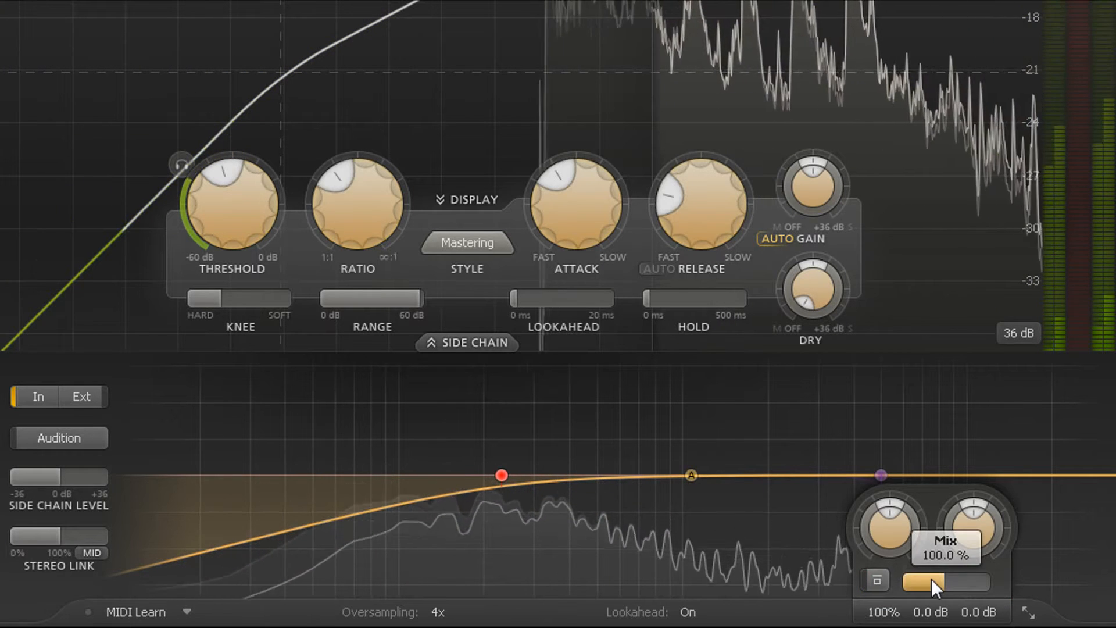
Try the output section's wet/dry mix above 100%, and reduce it well below 71%
{"action": "left_click_drag", "start_coordinate": [932, 581], "coordinate": [1115, 578]}
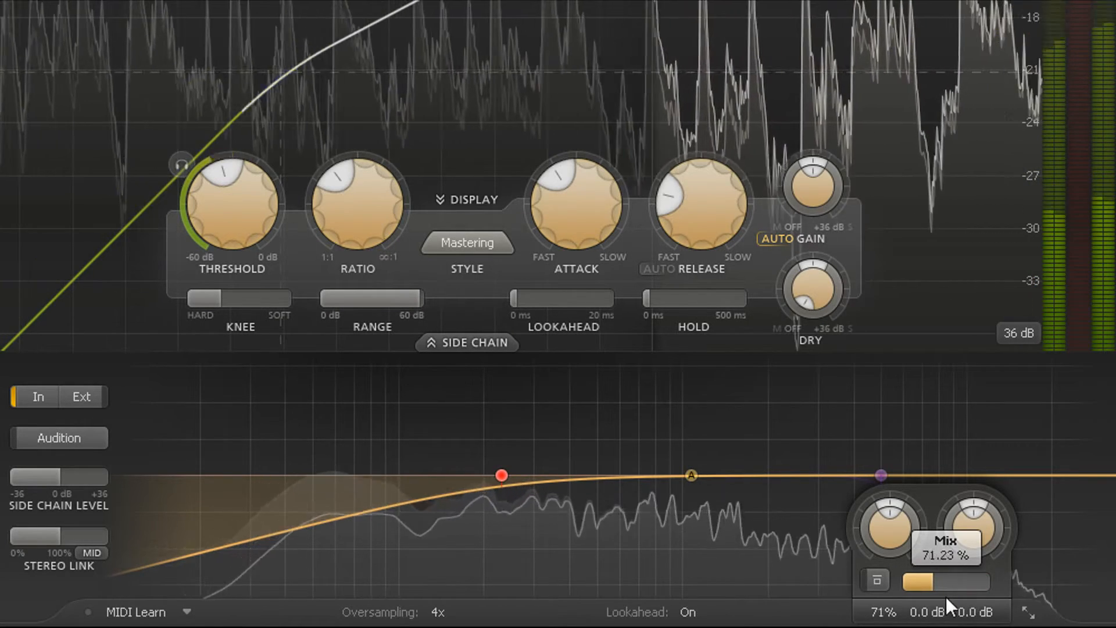
{"action": "left_click_drag", "start_coordinate": [899, 599], "coordinate": [779, 615]}
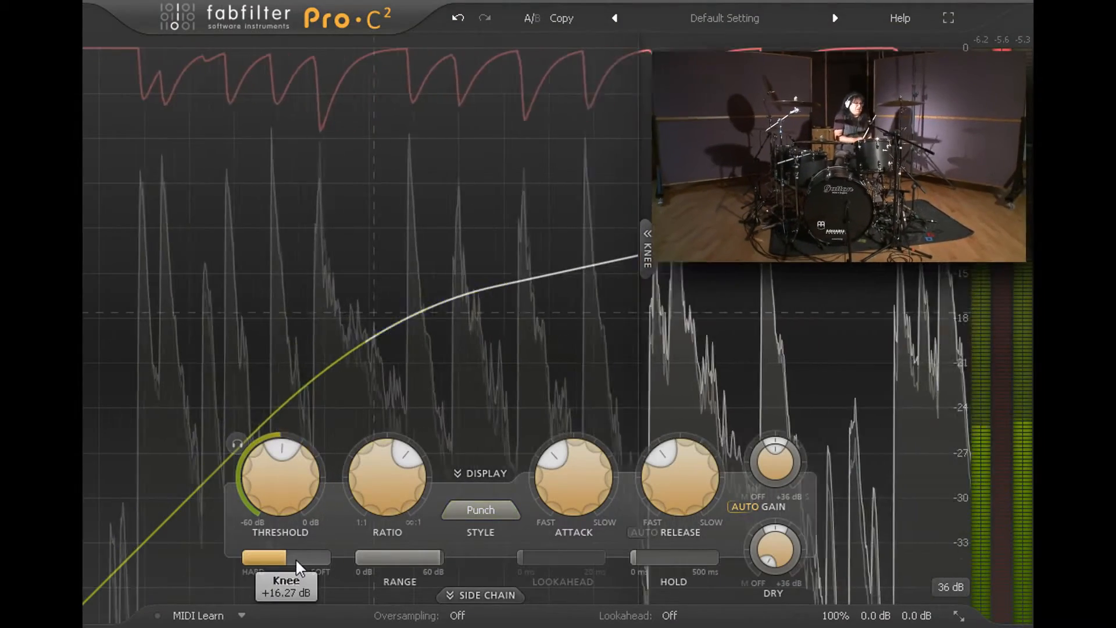
Configure limiter-like drum compression with a hard knee, near-maximum ratio, 0.005 ms attack and a slightly lower threshold
{"action": "left_click_drag", "start_coordinate": [295, 558], "coordinate": [143, 574]}
{"action": "left_click_drag", "start_coordinate": [371, 515], "coordinate": [392, 383]}
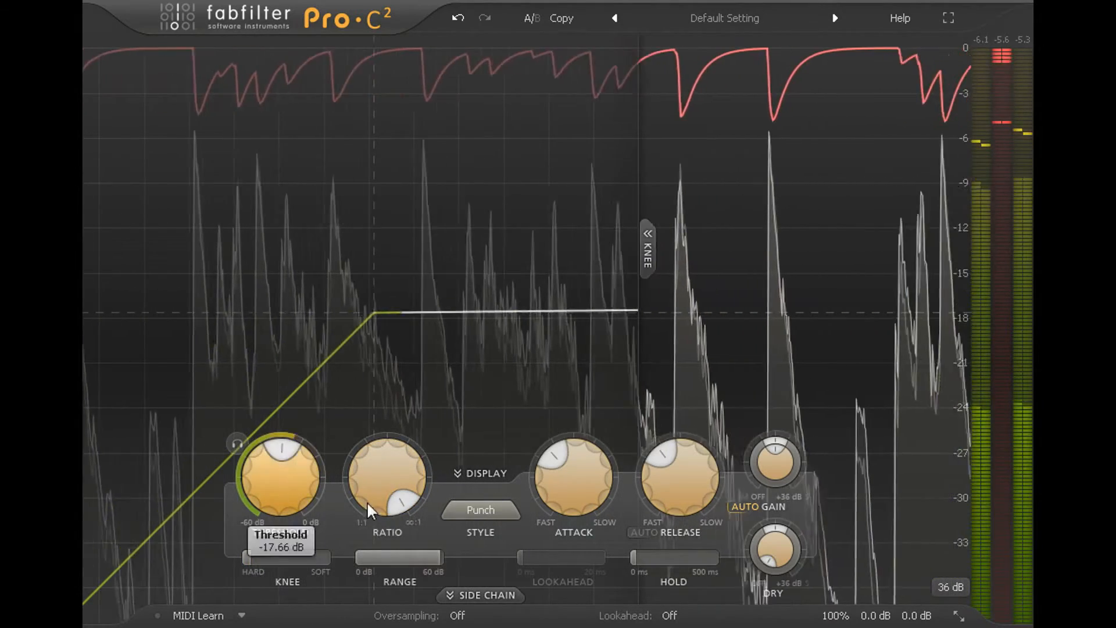
{"action": "left_click_drag", "start_coordinate": [582, 477], "coordinate": [571, 587]}
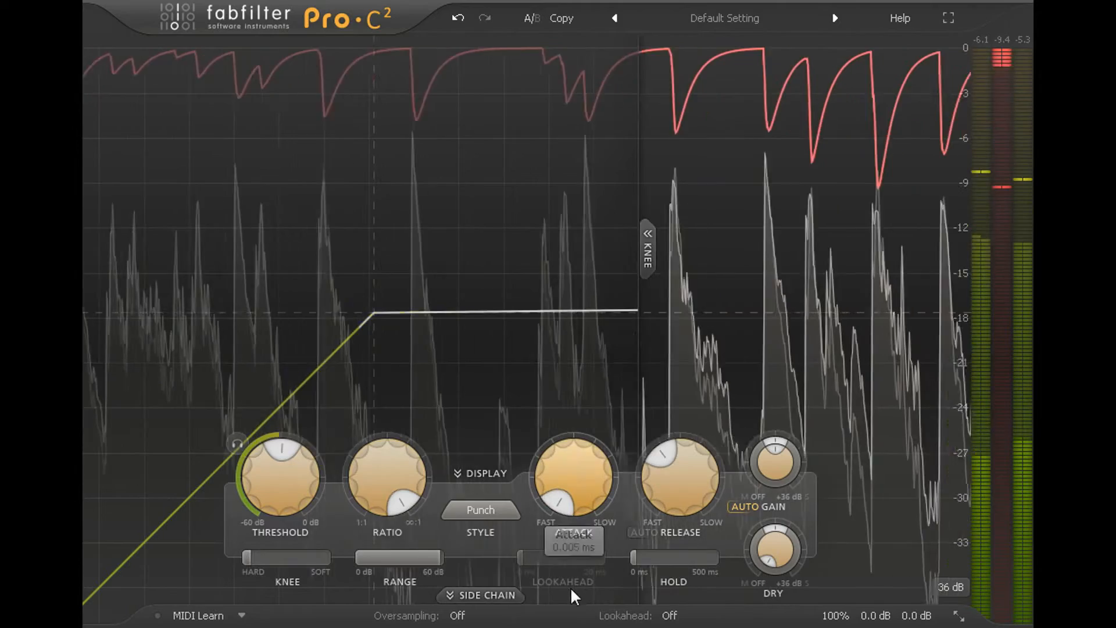
{"action": "mouse_move", "coordinate": [297, 494]}
{"action": "left_mouse_down"}
{"action": "mouse_move", "coordinate": [298, 533]}
{"action": "mouse_move", "coordinate": [294, 497]}
{"action": "left_mouse_up"}
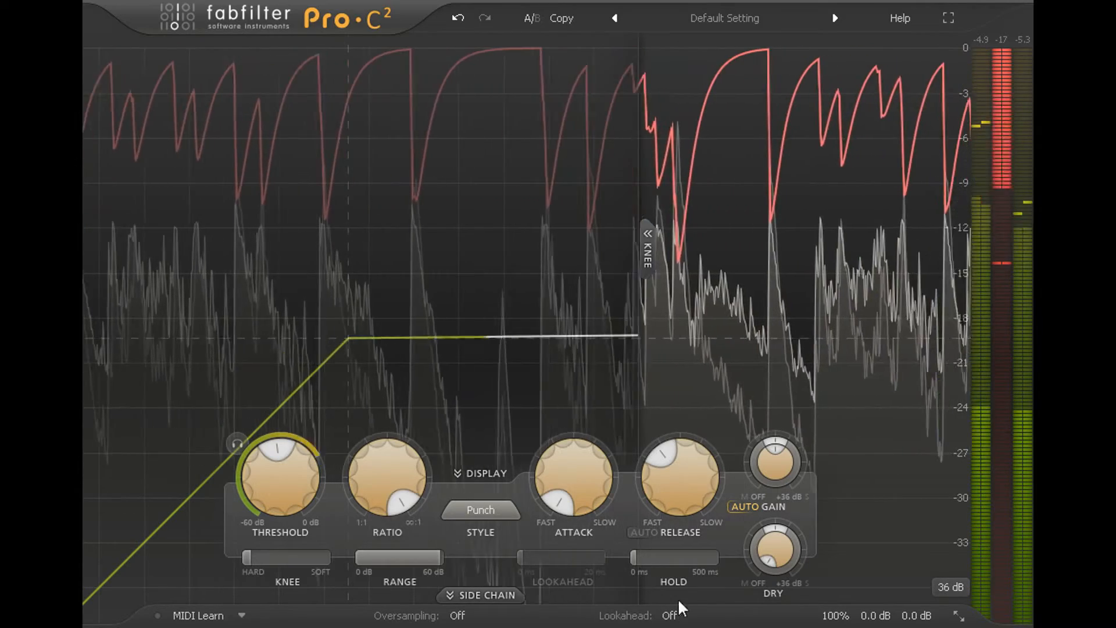
Enable lookahead and raise its time to 20 ms
{"action": "left_click", "coordinate": [692, 617]}
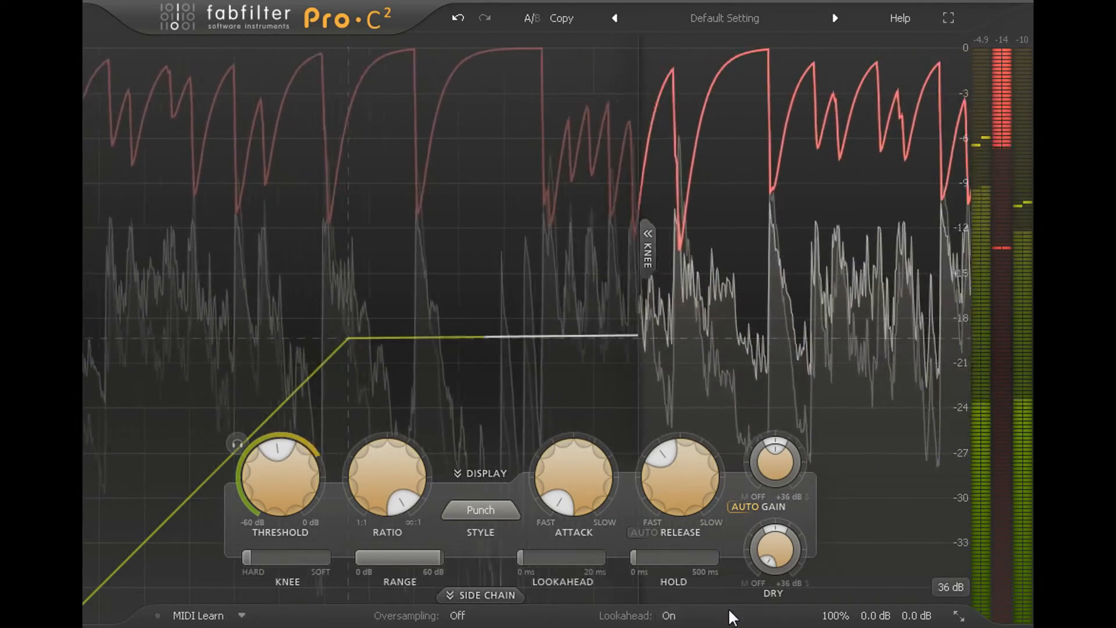
{"action": "left_click_drag", "start_coordinate": [545, 557], "coordinate": [601, 557]}
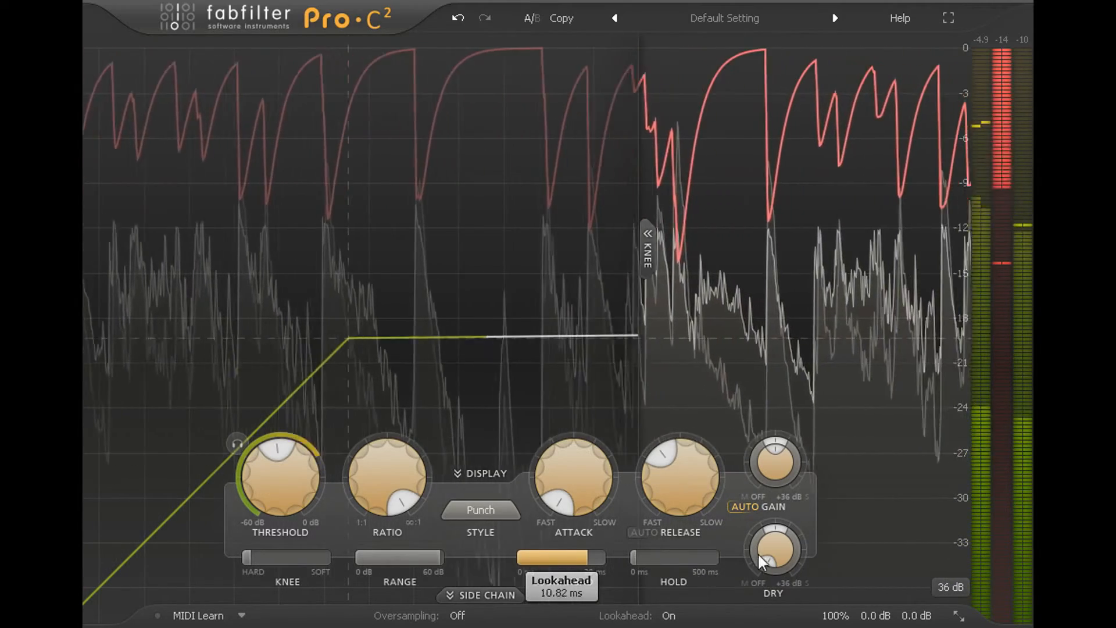
{"action": "left_click_drag", "start_coordinate": [805, 550], "coordinate": [848, 545]}
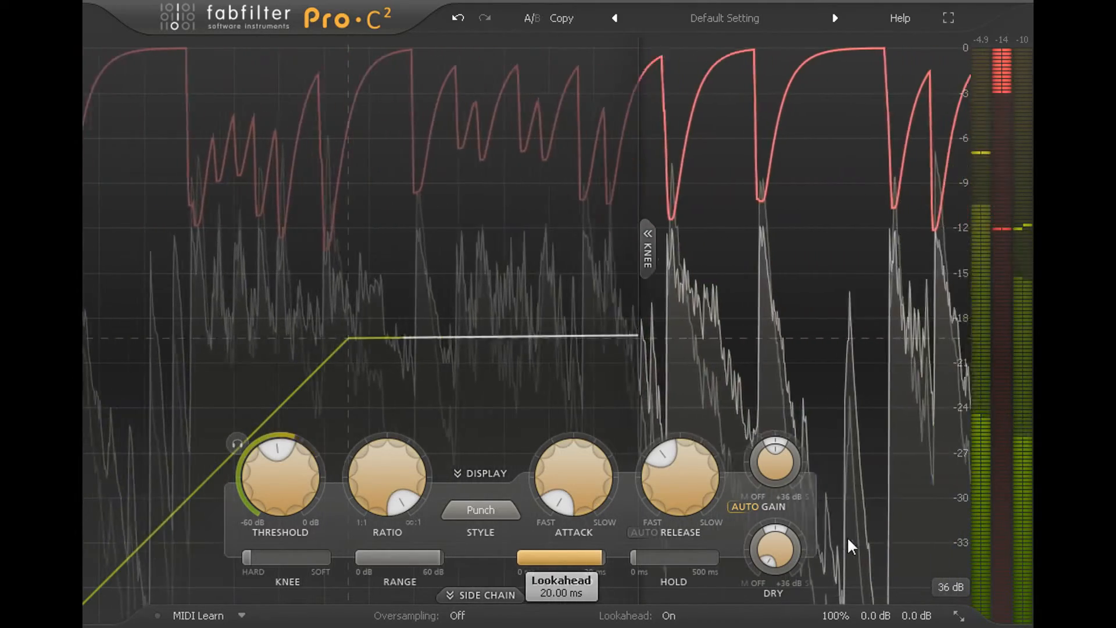
Return the lookahead time to 0 ms and switch lookahead off
{"action": "left_click_drag", "start_coordinate": [846, 536], "coordinate": [578, 549]}
{"action": "left_click", "coordinate": [668, 615]}
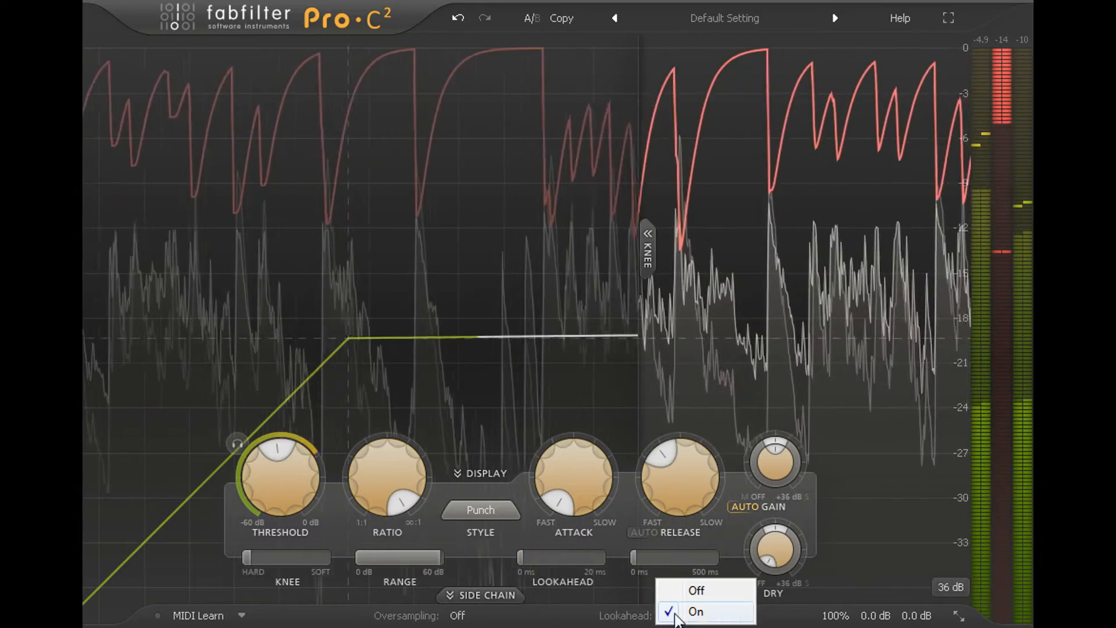
{"action": "left_click", "coordinate": [717, 589]}
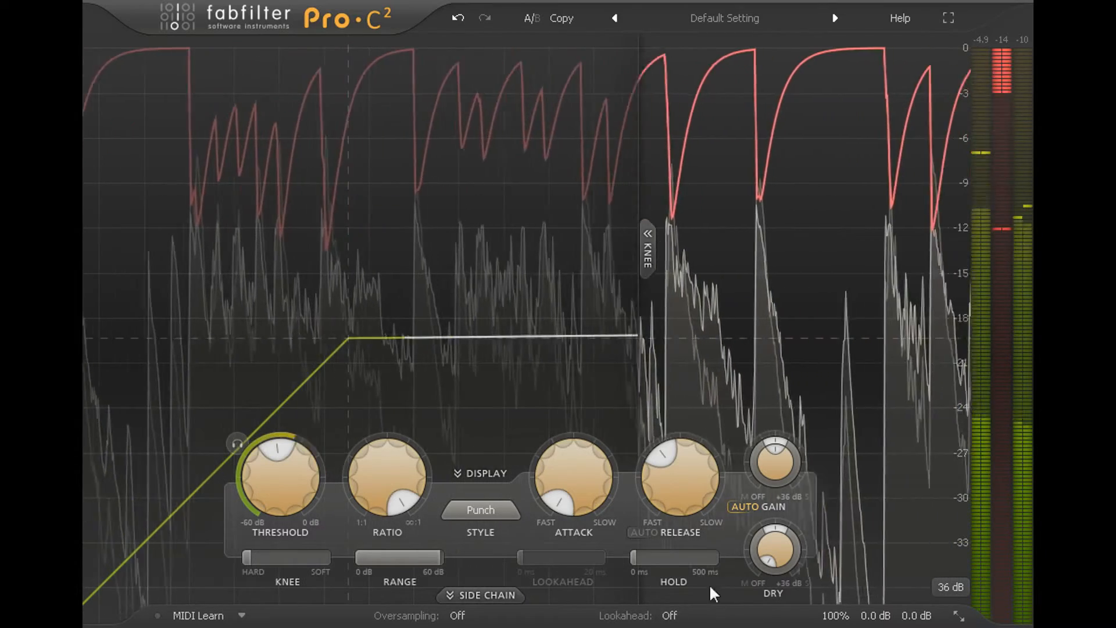
Slow the attack down to about the middle of its range so more of the drum transients pass through
{"action": "mouse_move", "coordinate": [588, 486]}
{"action": "left_click_drag", "start_coordinate": [580, 473], "coordinate": [591, 323]}
{"action": "left_click_drag", "start_coordinate": [581, 476], "coordinate": [582, 383]}
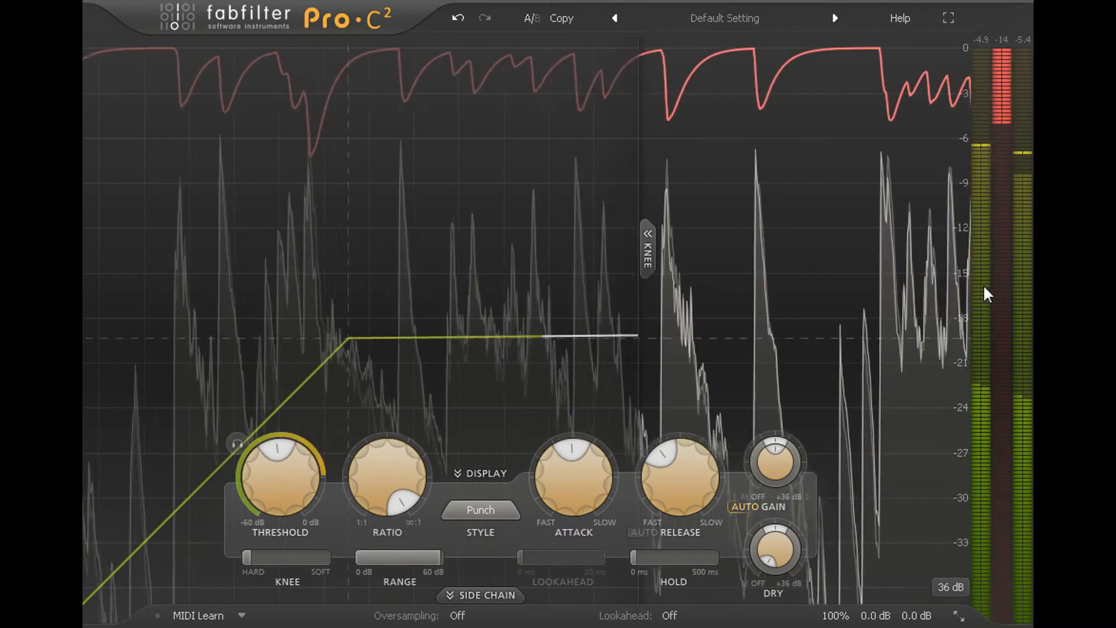
Try a release of 513.9 ms, shorten it to about 328 ms, and set the attack to 4.69 ms
{"action": "left_click_drag", "start_coordinate": [671, 439], "coordinate": [681, 413]}
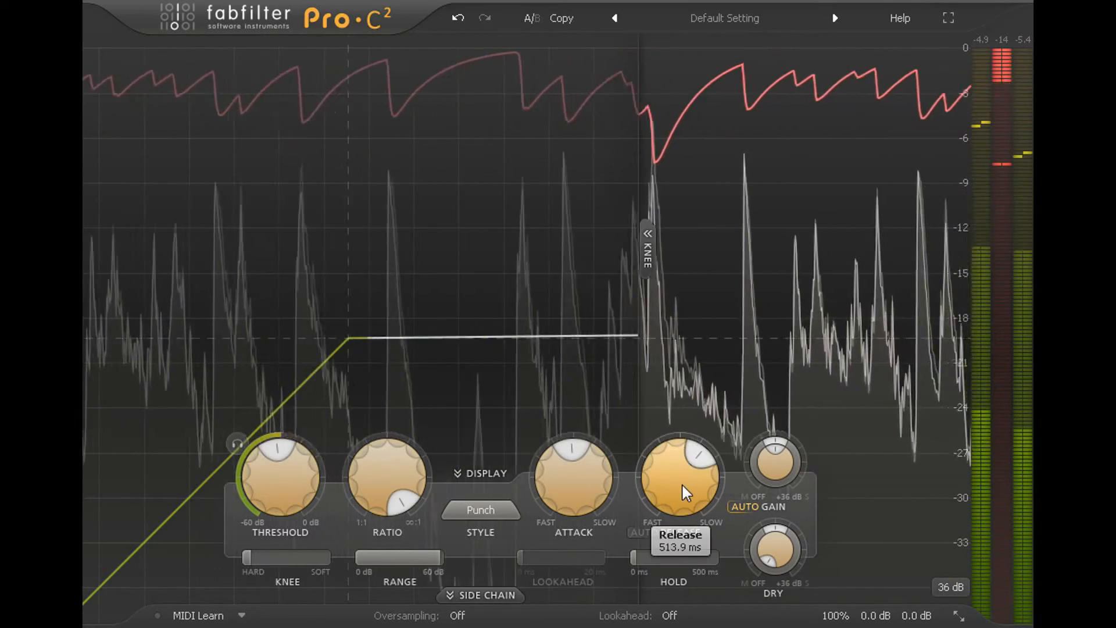
{"action": "left_click_drag", "start_coordinate": [683, 487], "coordinate": [688, 533]}
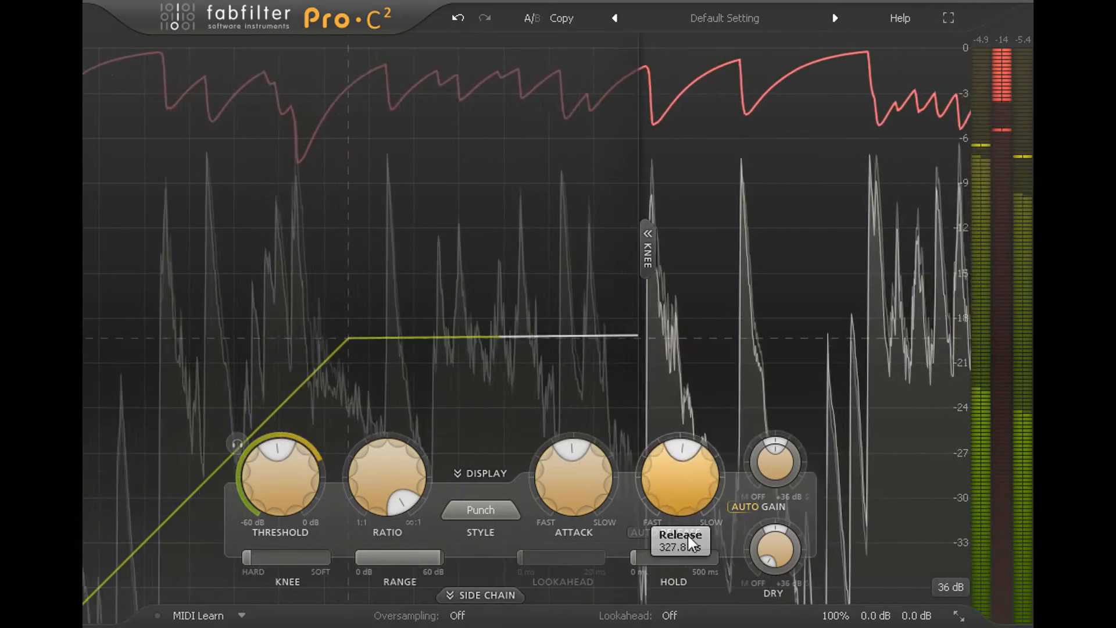
{"action": "left_click_drag", "start_coordinate": [593, 490], "coordinate": [599, 564]}
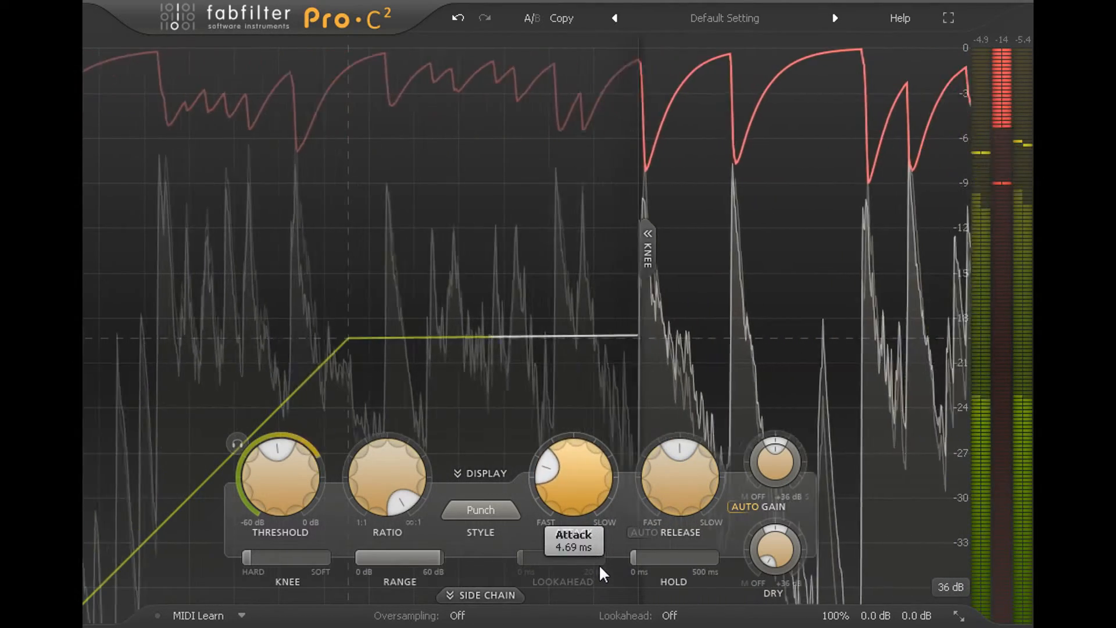
Audition the Bus and Pumping compression styles on the drums and return to the Punch style
{"action": "left_click", "coordinate": [500, 509]}
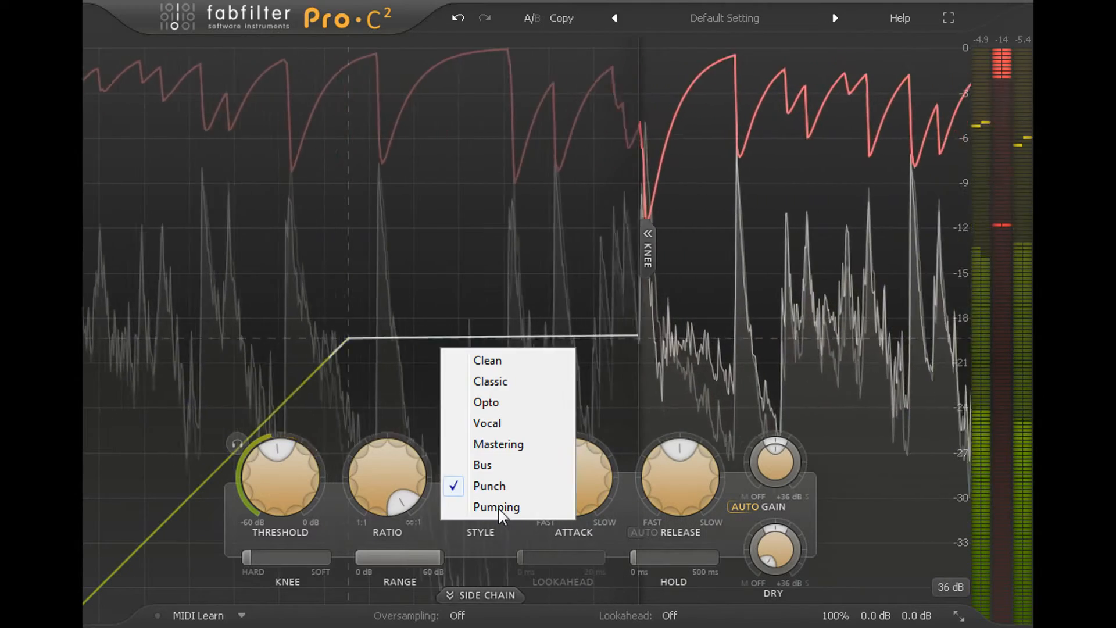
{"action": "left_click", "coordinate": [517, 469]}
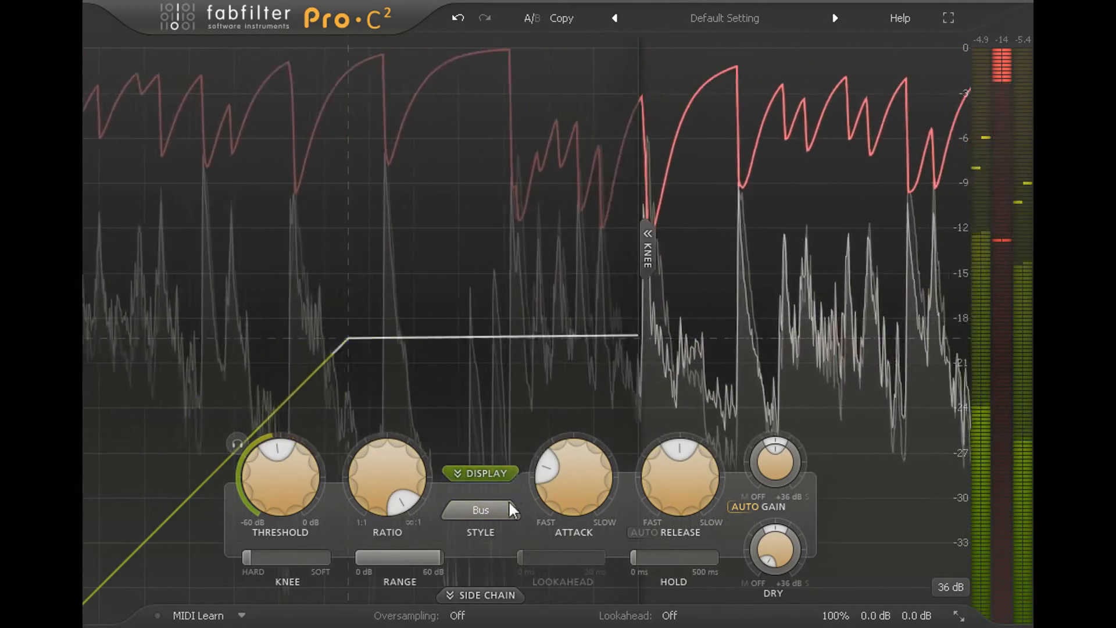
{"action": "left_click", "coordinate": [504, 512]}
{"action": "left_click", "coordinate": [505, 507]}
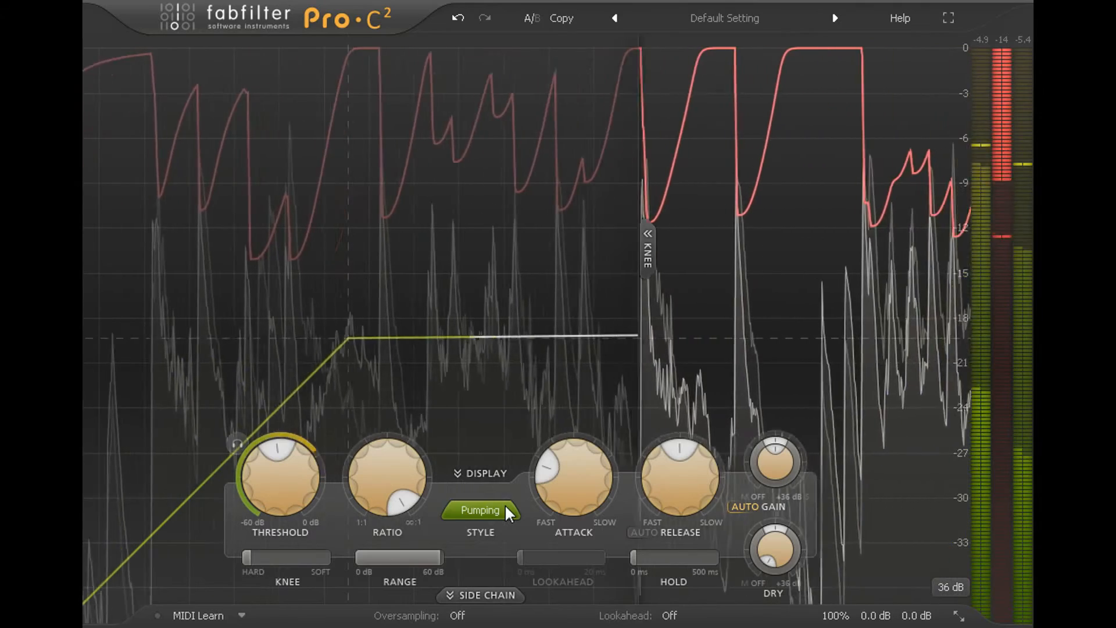
{"action": "left_click", "coordinate": [505, 506]}
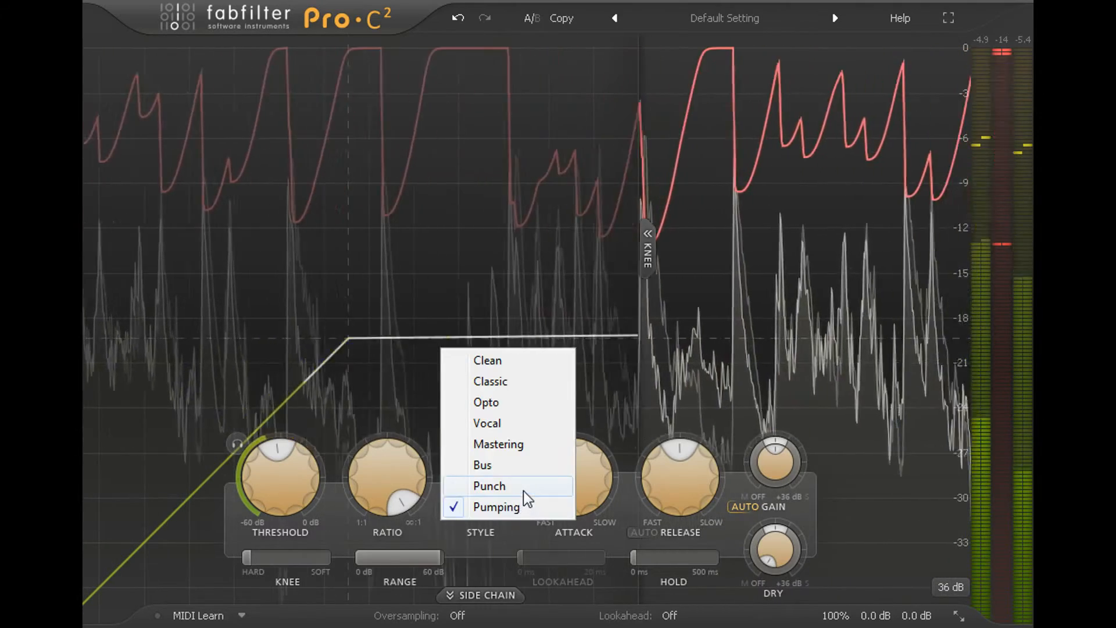
{"action": "left_click", "coordinate": [523, 489]}
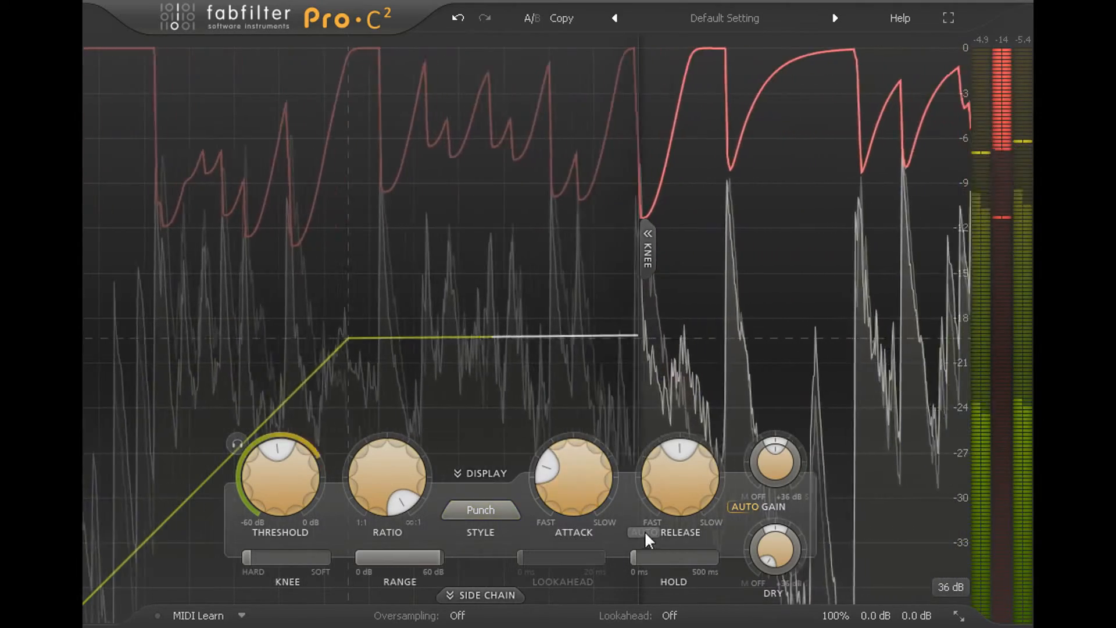
Enable auto release with a faster release setting and raise the output gain slightly
{"action": "left_click", "coordinate": [647, 532]}
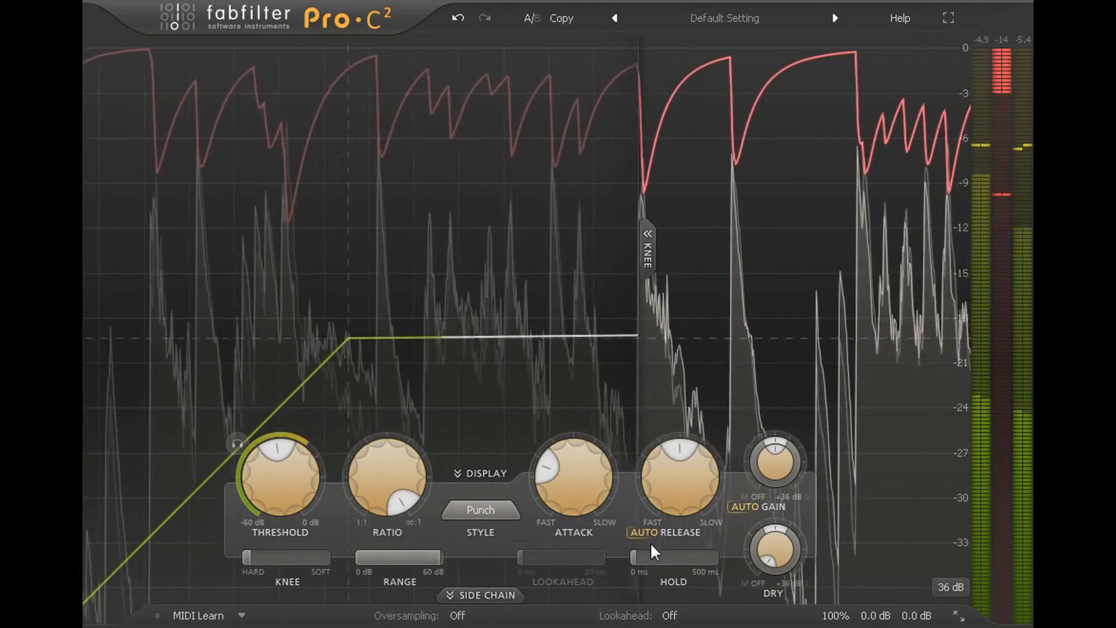
{"action": "left_click_drag", "start_coordinate": [677, 497], "coordinate": [682, 535]}
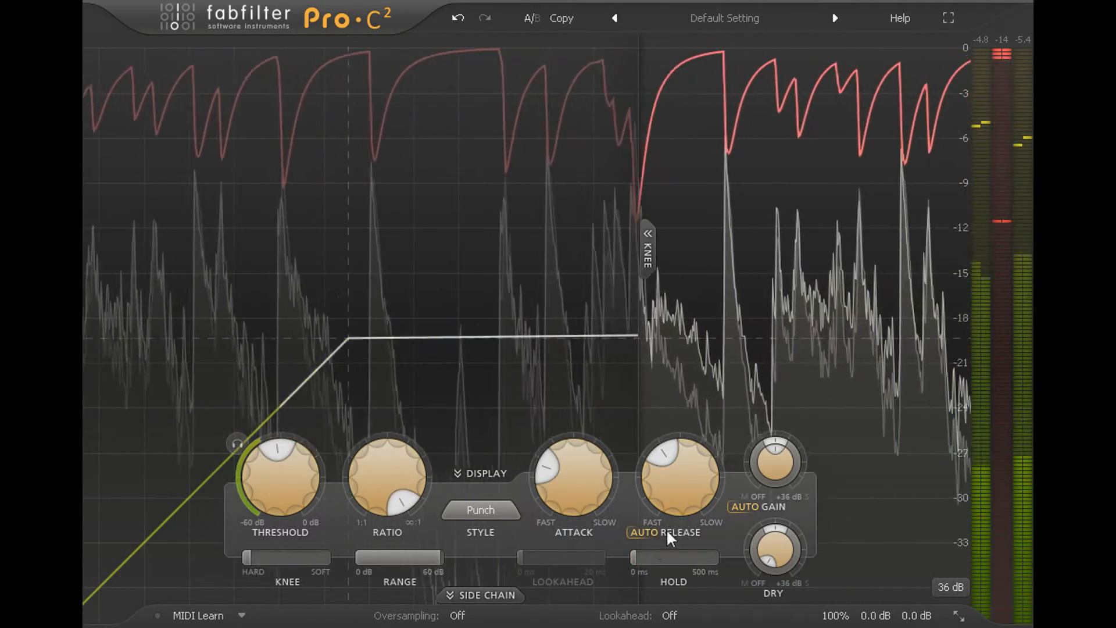
{"action": "mouse_move", "coordinate": [777, 474]}
{"action": "left_mouse_down"}
{"action": "mouse_move", "coordinate": [780, 526]}
{"action": "mouse_move", "coordinate": [773, 425]}
{"action": "mouse_move", "coordinate": [773, 455]}
{"action": "left_mouse_up"}
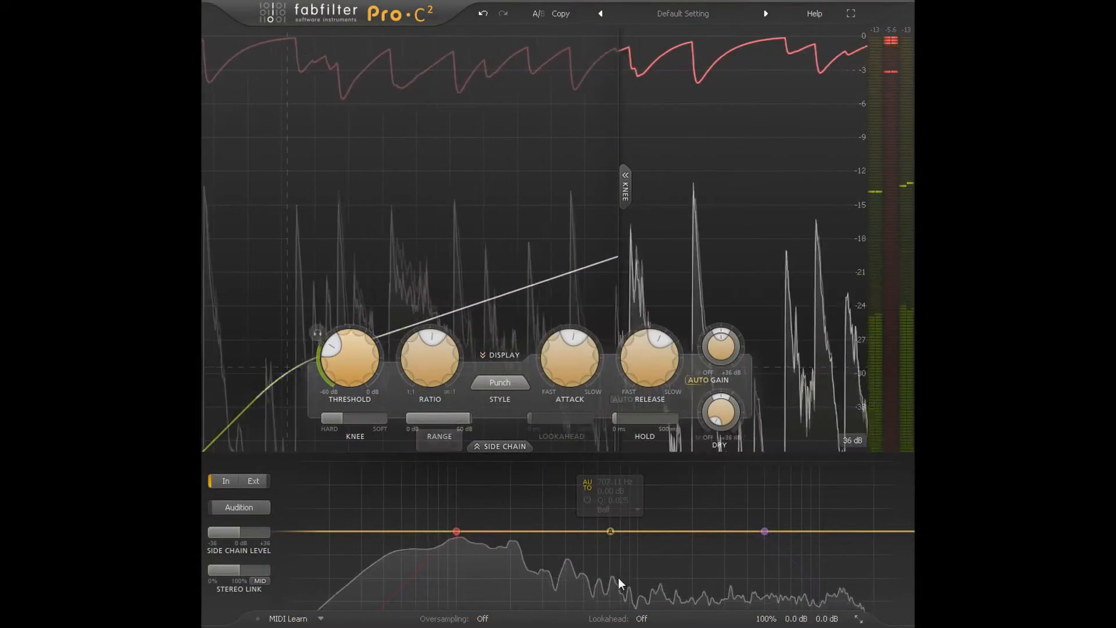
Take the side chain EQ's mid band out of auto mode, make it a Tilt Shelf, and raise its gain
{"action": "left_click", "coordinate": [591, 485]}
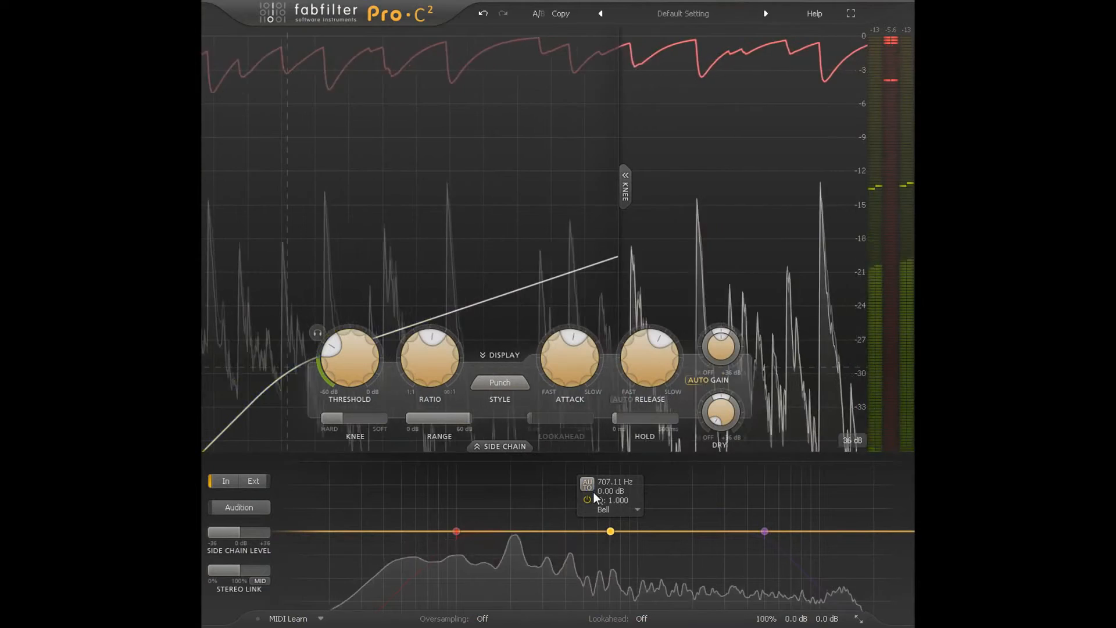
{"action": "left_click", "coordinate": [605, 509]}
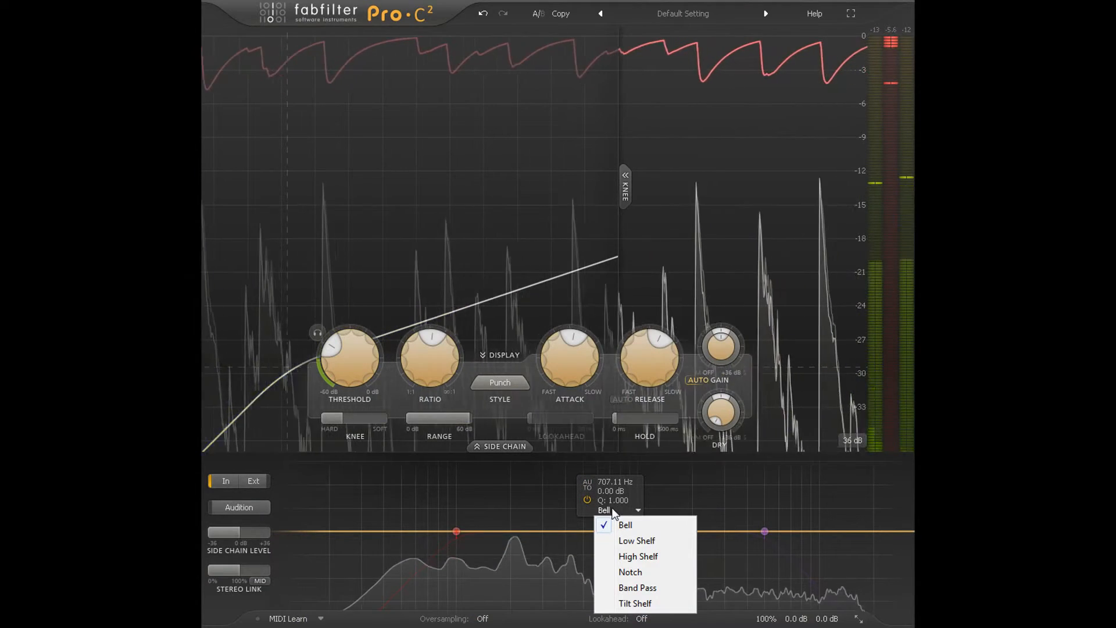
{"action": "left_click", "coordinate": [655, 603]}
{"action": "mouse_move", "coordinate": [610, 531]}
{"action": "left_mouse_down"}
{"action": "mouse_move", "coordinate": [609, 494]}
{"action": "mouse_move", "coordinate": [609, 511]}
{"action": "left_mouse_up"}
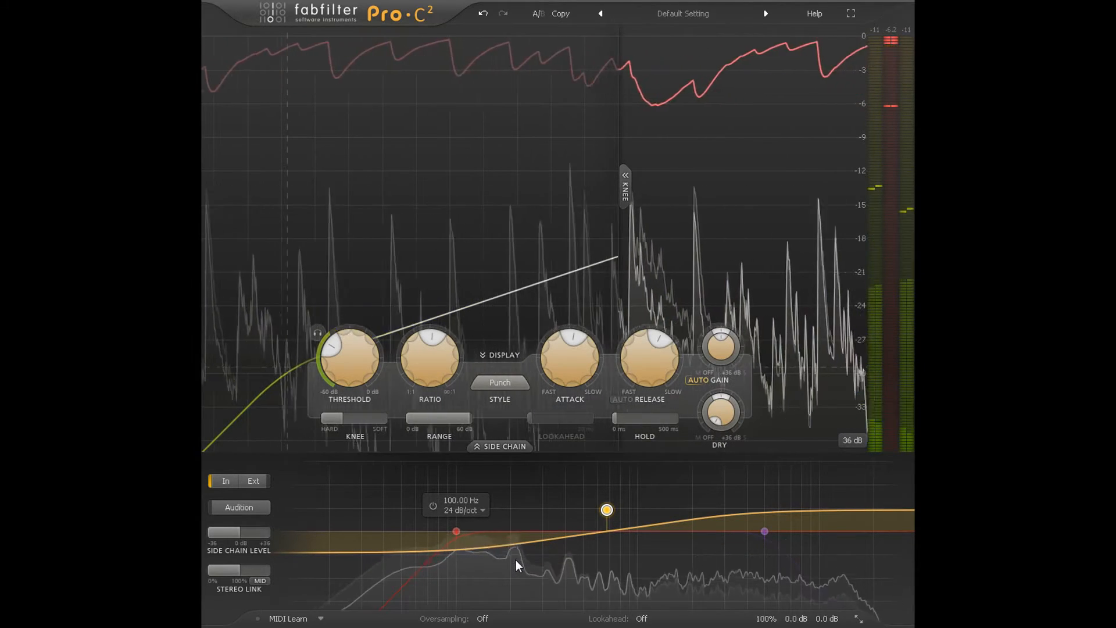
Set oversampling to 2x
{"action": "left_click", "coordinate": [486, 619]}
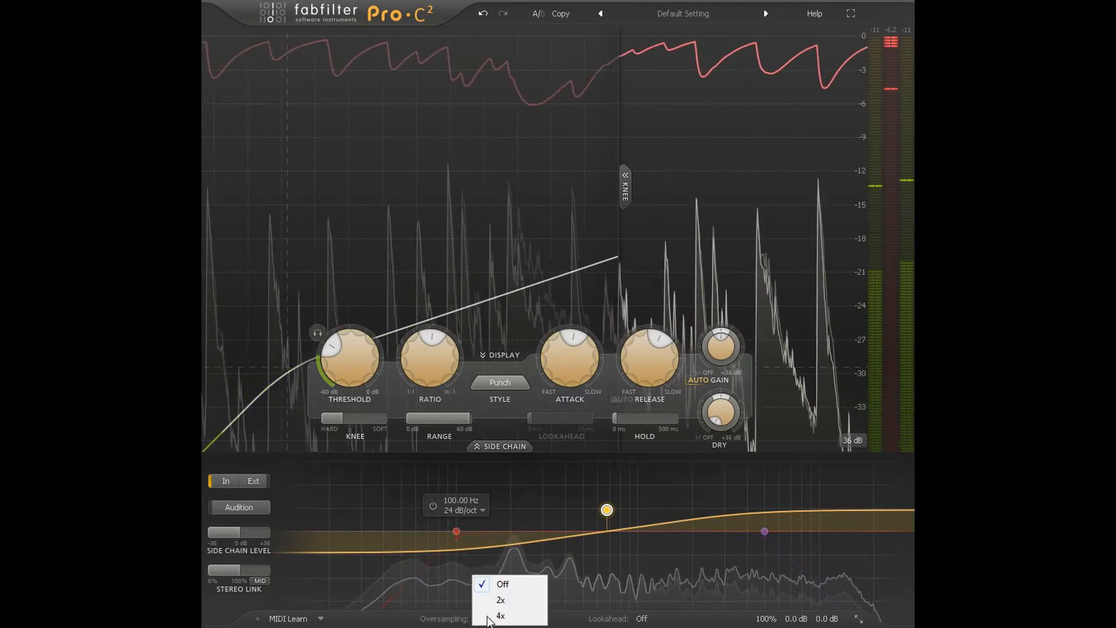
{"action": "left_click", "coordinate": [525, 599]}
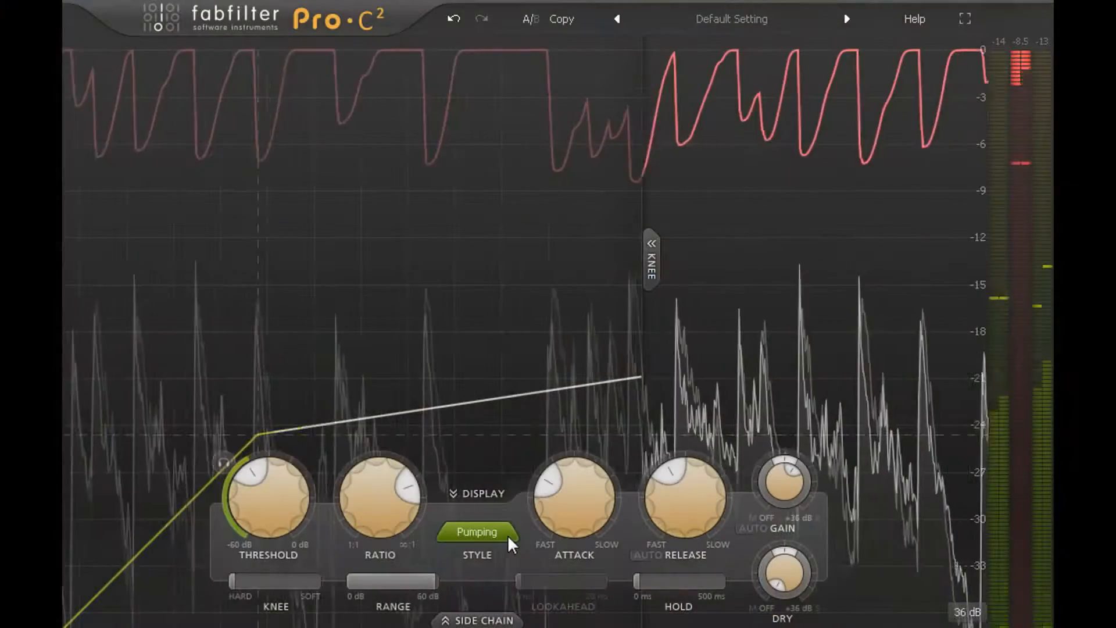
With the Pumping style, shorten the attack, set the release to 48.1 ms, and nudge the output gain up
{"action": "left_click_drag", "start_coordinate": [582, 515], "coordinate": [596, 597]}
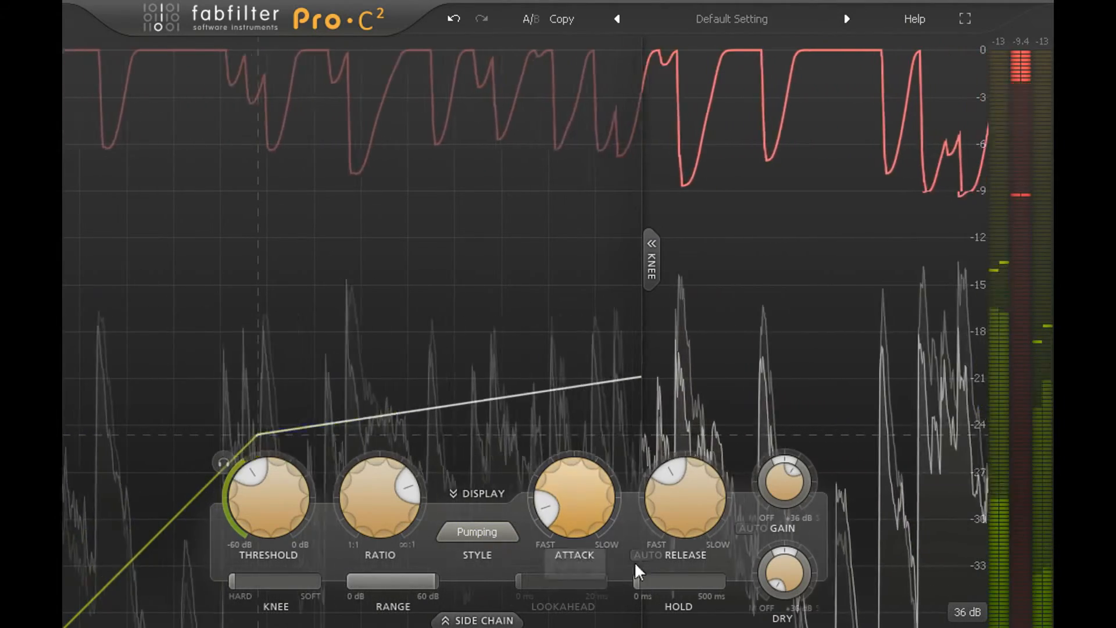
{"action": "left_click_drag", "start_coordinate": [683, 511], "coordinate": [686, 591]}
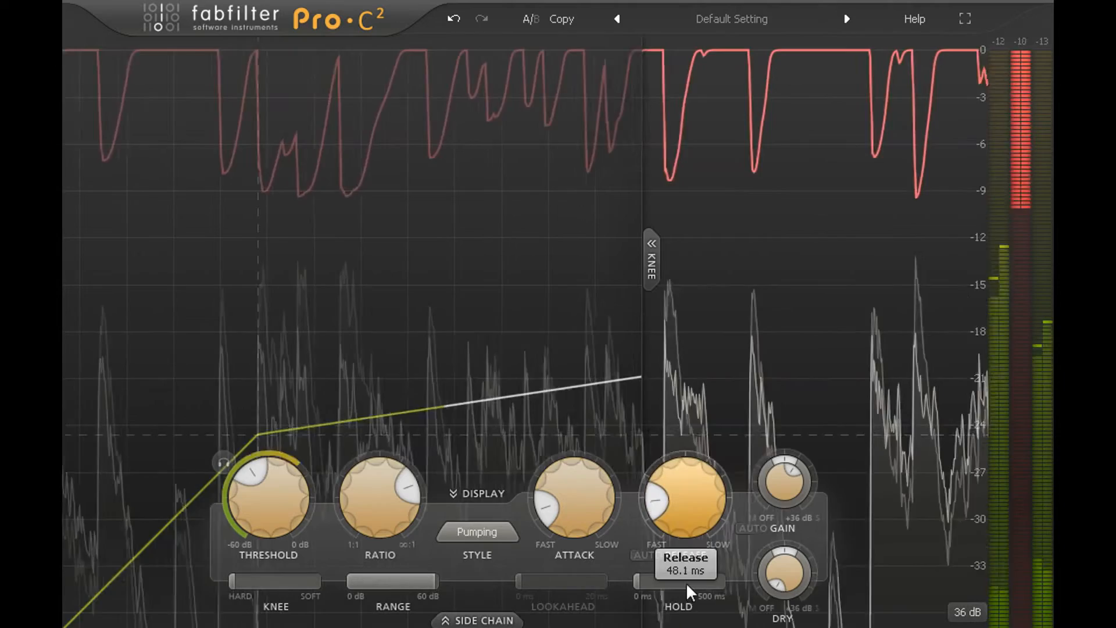
{"action": "left_click_drag", "start_coordinate": [775, 479], "coordinate": [778, 464]}
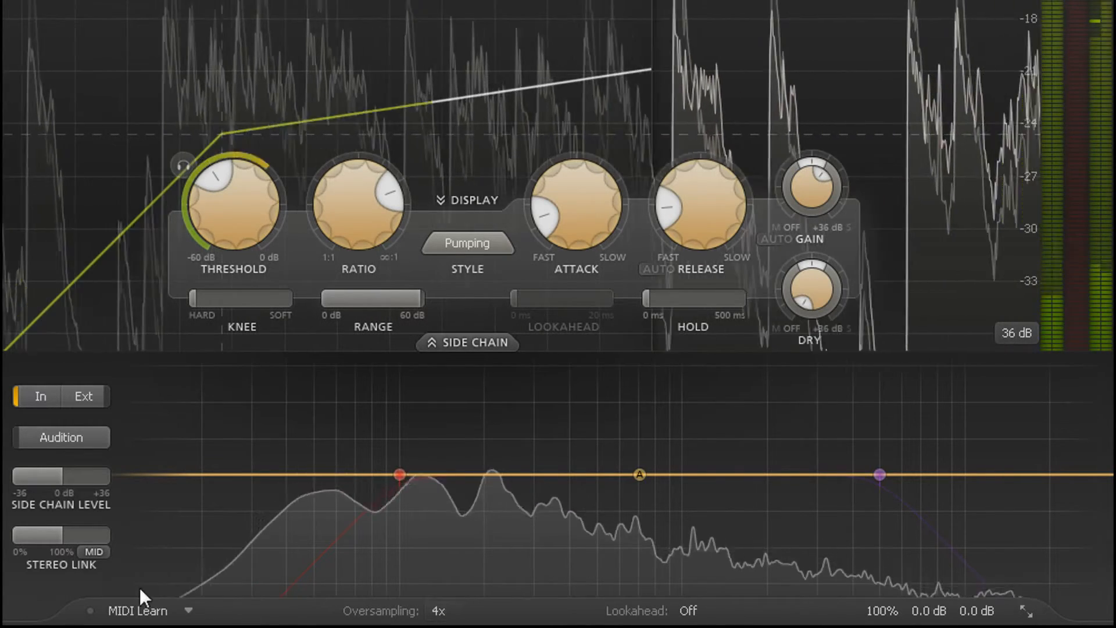
Try the side chain with stereo link at 0%, and raise it past 100% to its full Mid-only setting
{"action": "left_click_drag", "start_coordinate": [46, 535], "coordinate": [6, 538]}
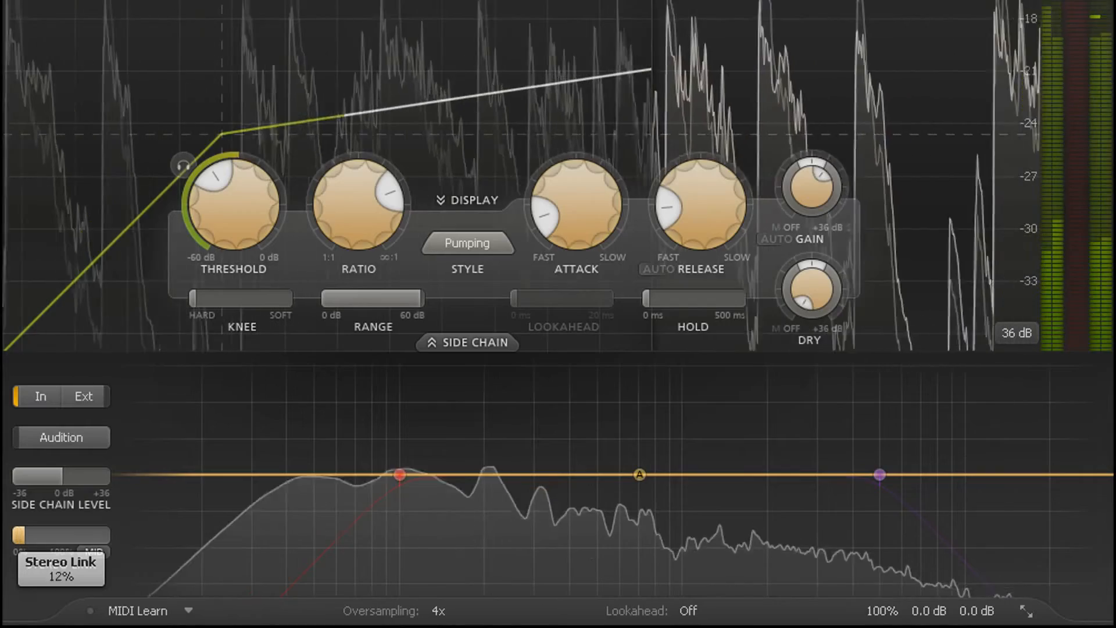
{"action": "left_click_drag", "start_coordinate": [24, 535], "coordinate": [119, 544]}
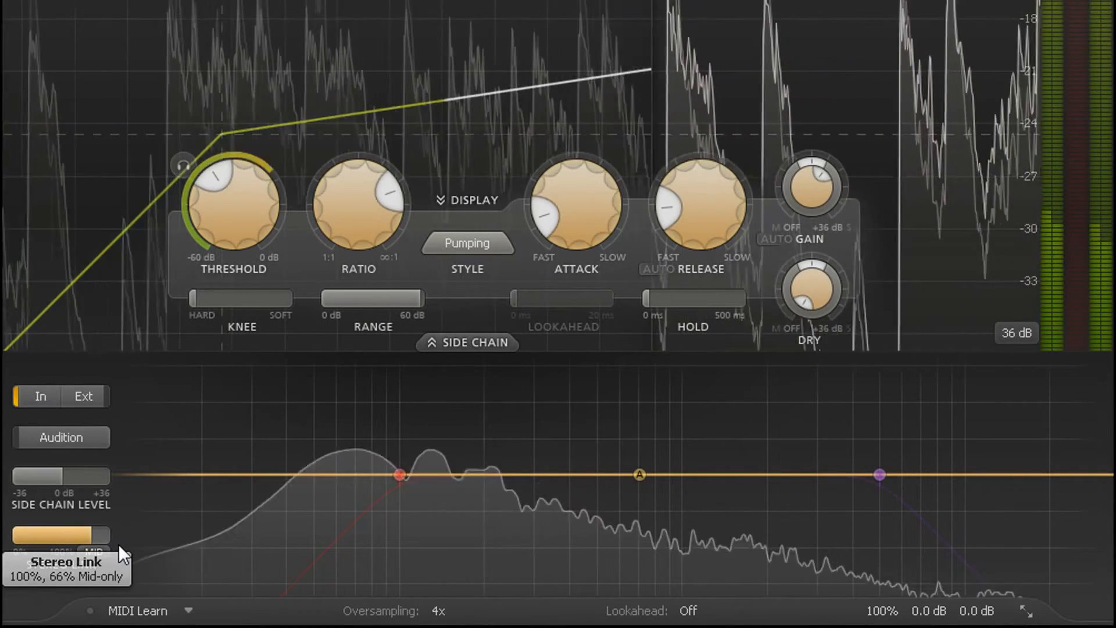
{"action": "left_click_drag", "start_coordinate": [118, 544], "coordinate": [241, 538]}
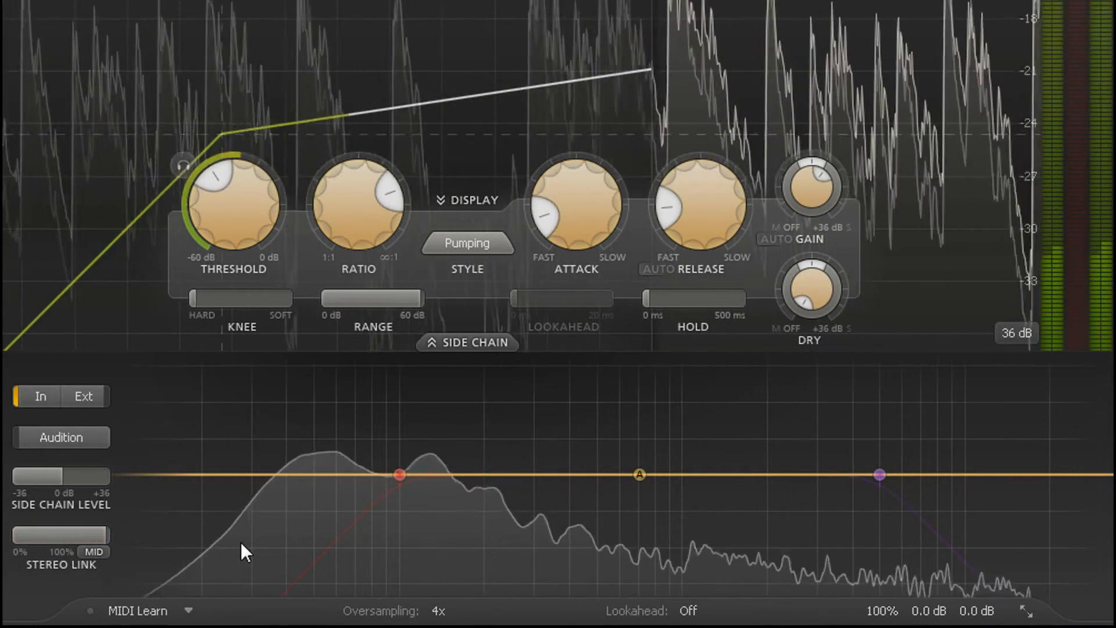
Open the stereo link mode choices, keep Mid selected, and lower the stereo link to 100%
{"action": "mouse_move", "coordinate": [653, 460]}
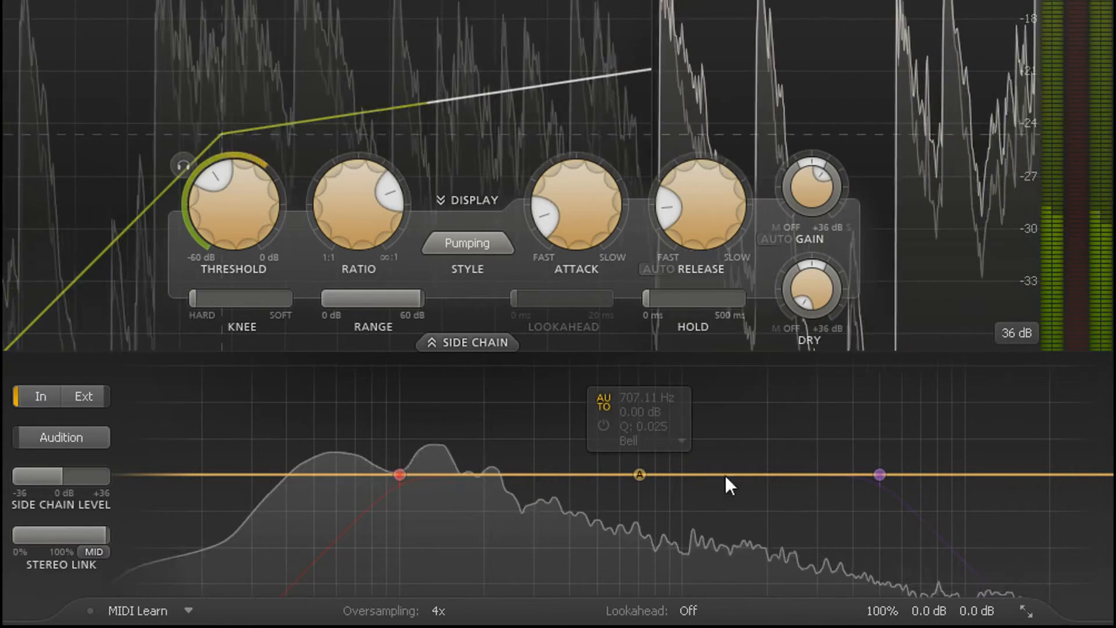
{"action": "mouse_move", "coordinate": [776, 495]}
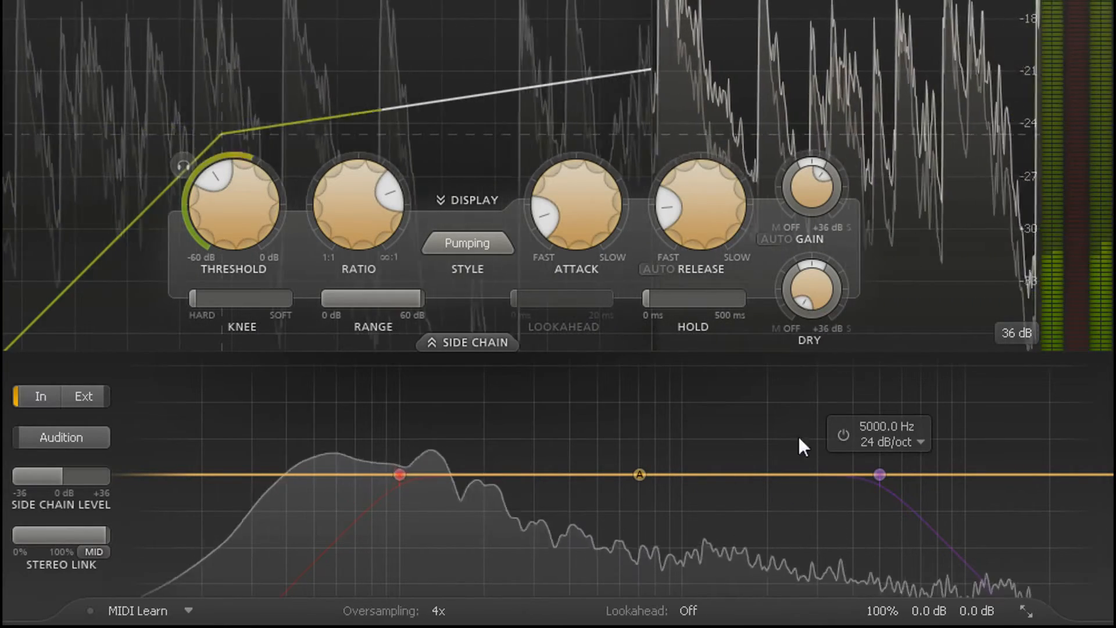
{"action": "left_click_drag", "start_coordinate": [807, 184], "coordinate": [807, 169]}
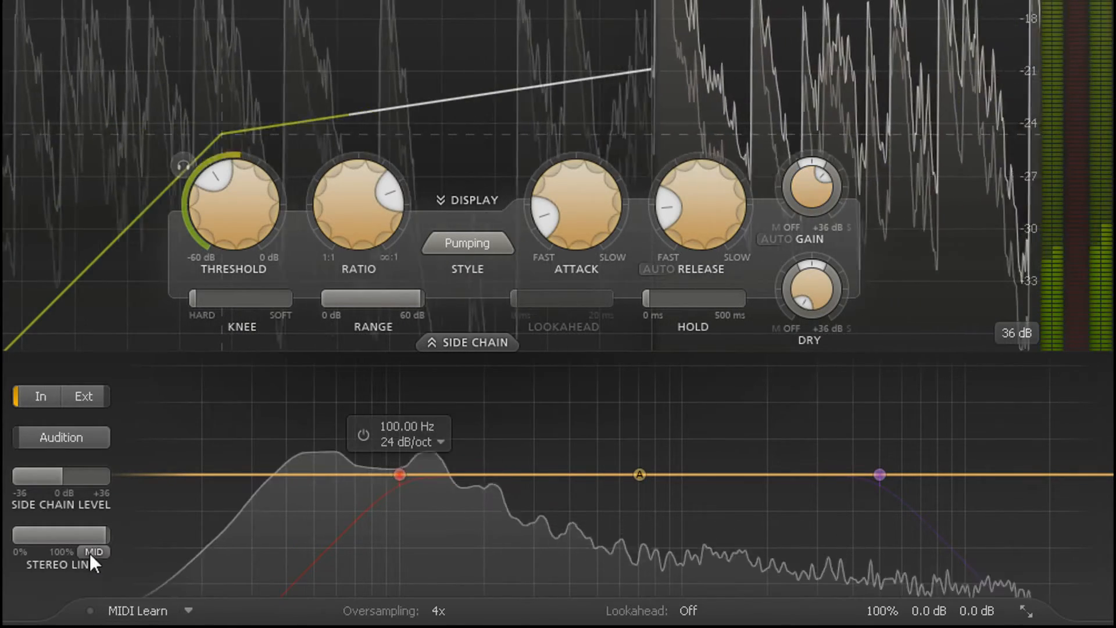
{"action": "left_click", "coordinate": [90, 550]}
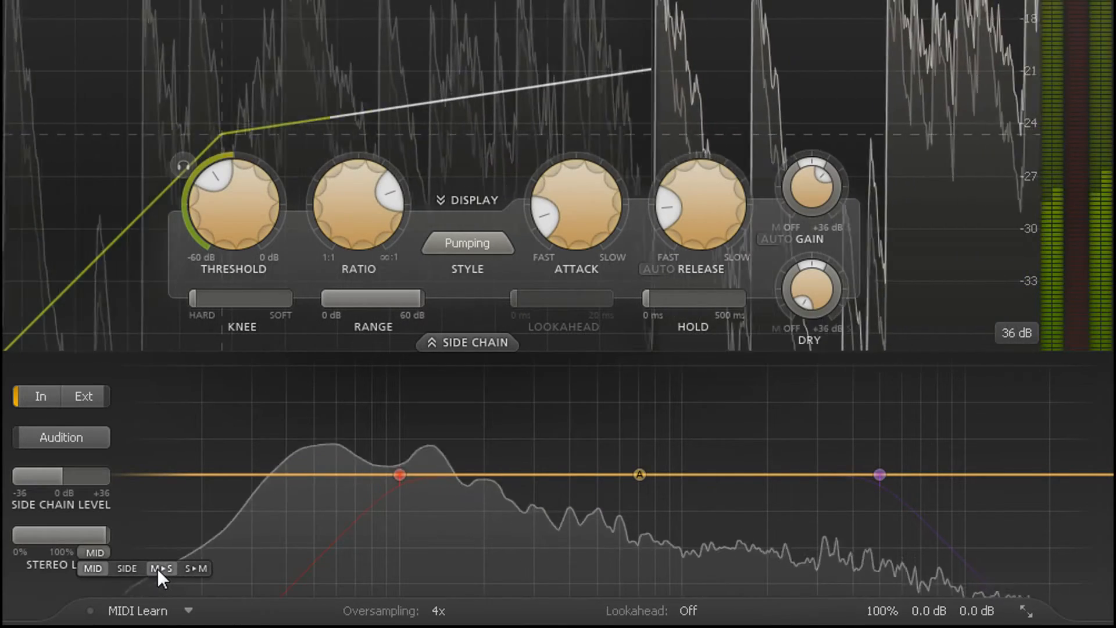
{"action": "left_click", "coordinate": [136, 536]}
{"action": "left_click_drag", "start_coordinate": [107, 535], "coordinate": [75, 540]}
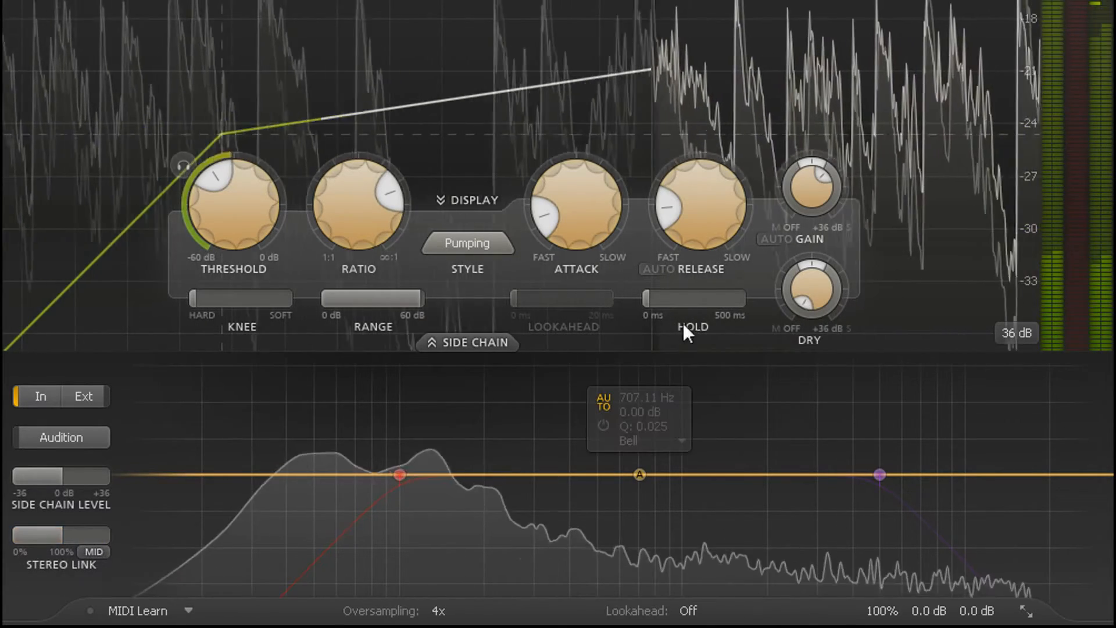
Lengthen the hold time in stages, first to 10.12 ms and further to well past the middle of its range
{"action": "mouse_move", "coordinate": [688, 302]}
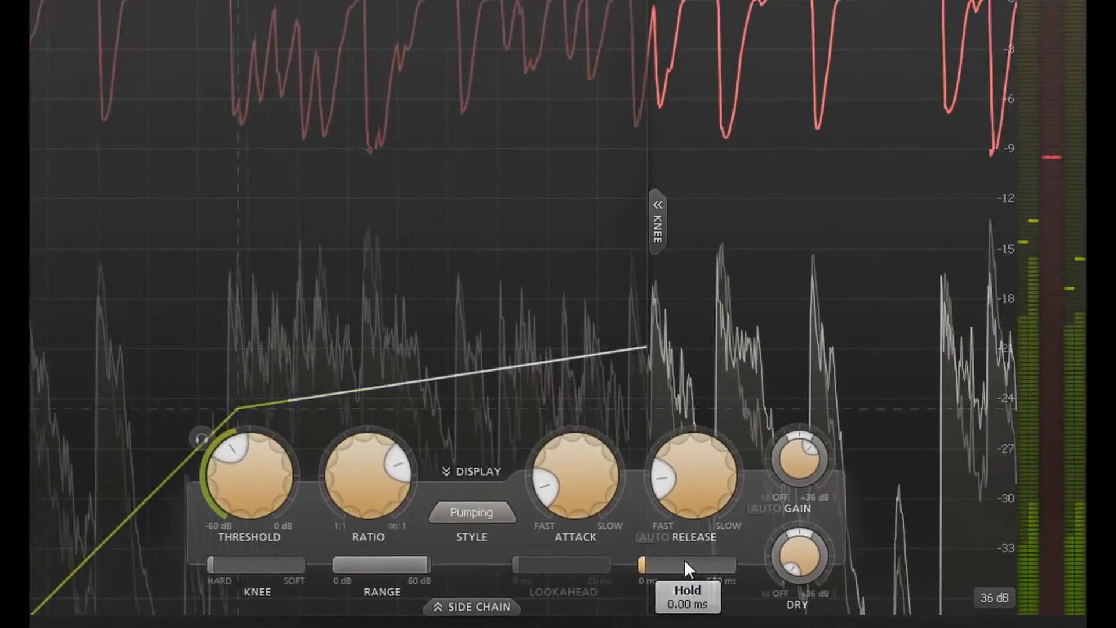
{"action": "left_click_drag", "start_coordinate": [690, 294], "coordinate": [718, 293]}
{"action": "left_click_drag", "start_coordinate": [710, 568], "coordinate": [842, 574]}
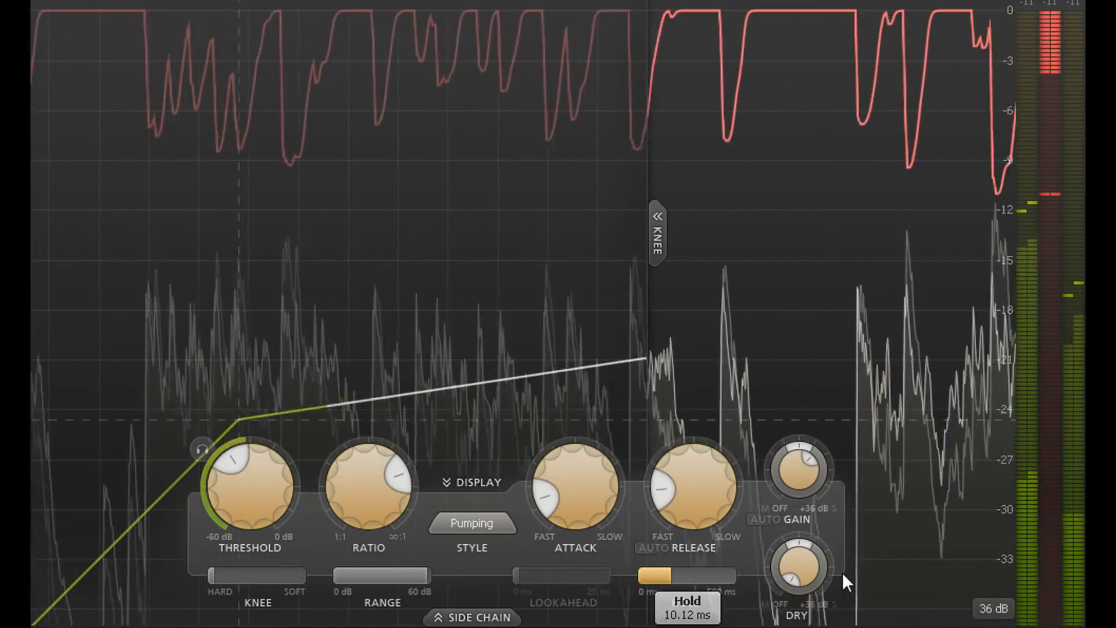
{"action": "left_click_drag", "start_coordinate": [693, 574], "coordinate": [777, 585]}
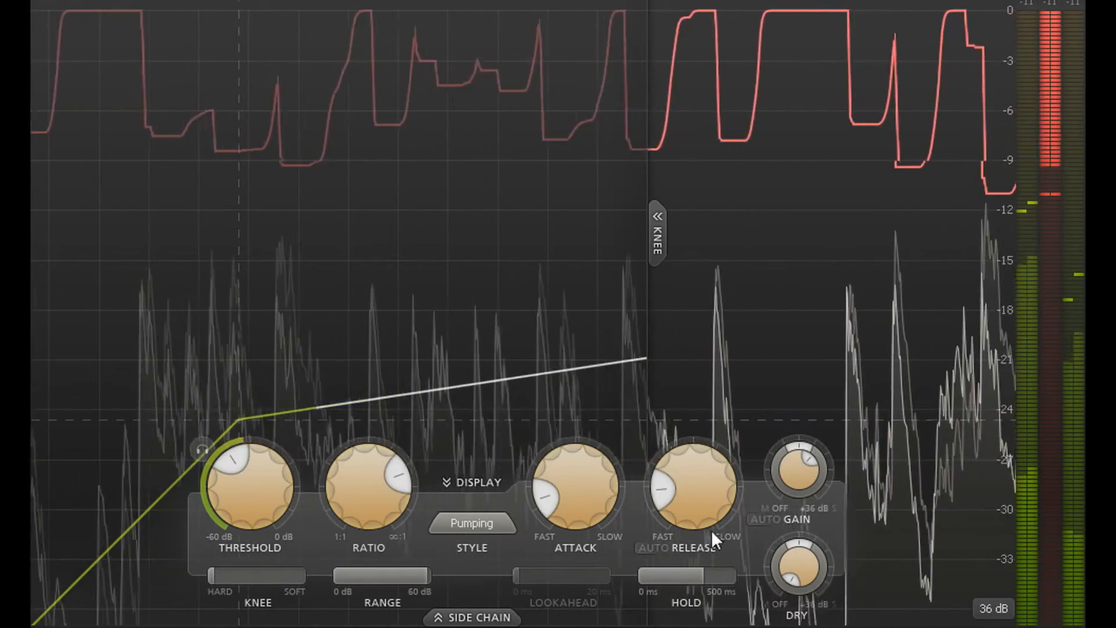
Examine the hold, lookahead, threshold, ratio and range settings of the Mastering-style compressor using the external side chain
{"action": "mouse_move", "coordinate": [703, 503]}
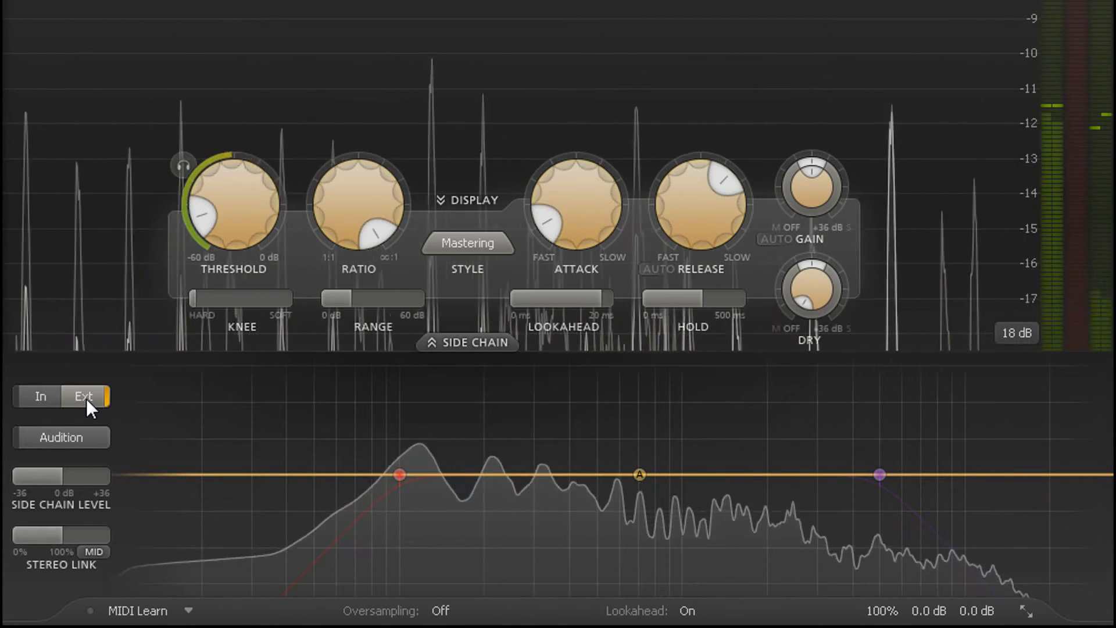
{"action": "mouse_move", "coordinate": [691, 296]}
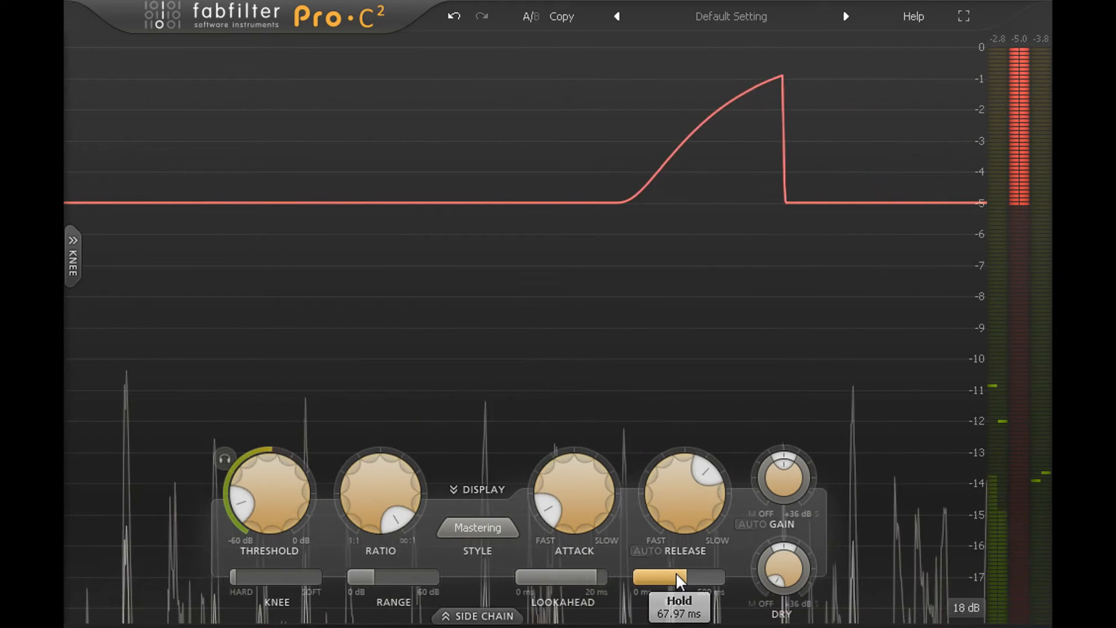
{"action": "mouse_move", "coordinate": [793, 539]}
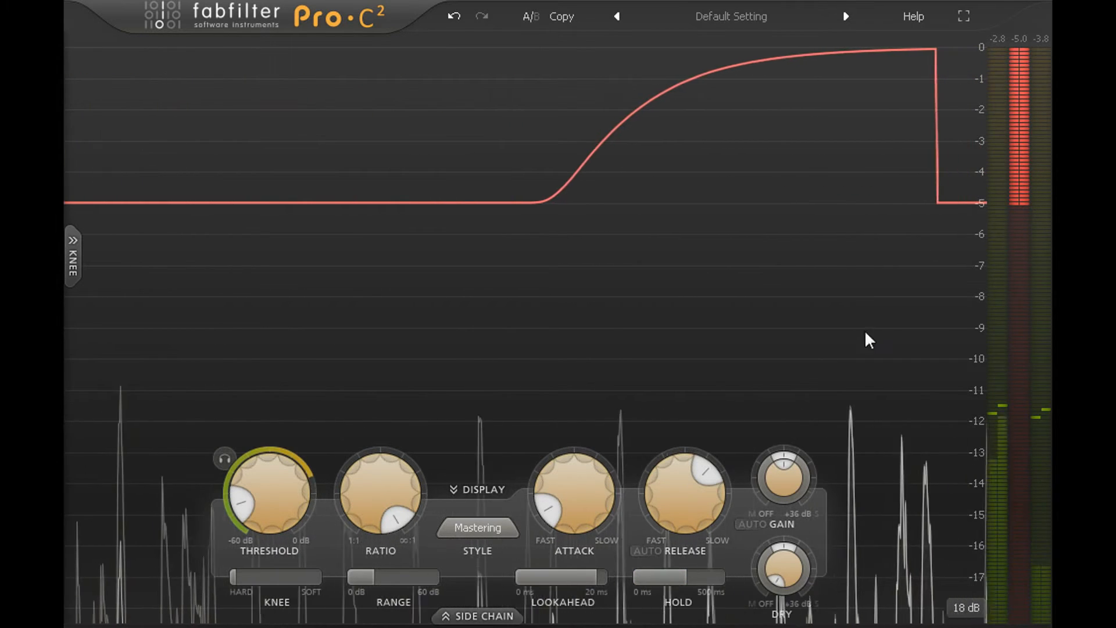
{"action": "mouse_move", "coordinate": [567, 577]}
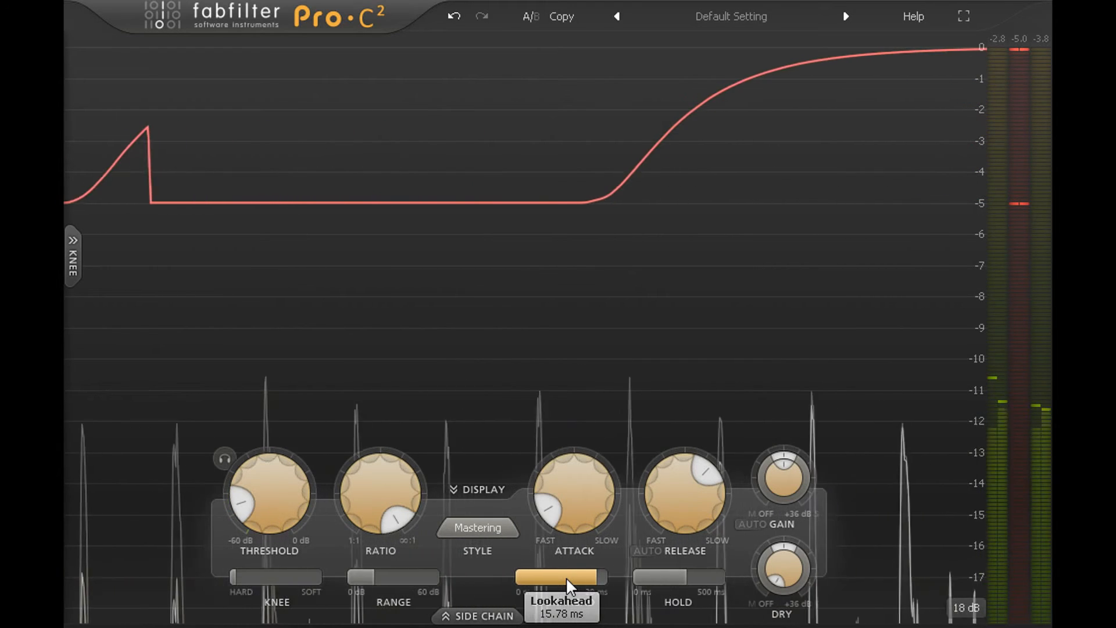
{"action": "mouse_move", "coordinate": [274, 490]}
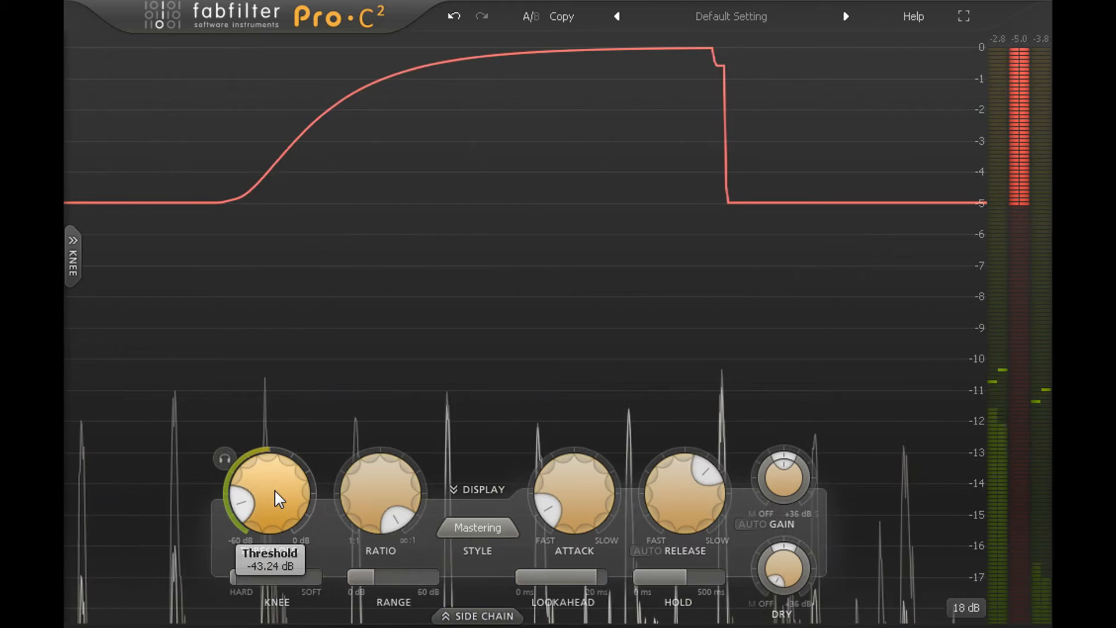
{"action": "mouse_move", "coordinate": [376, 500]}
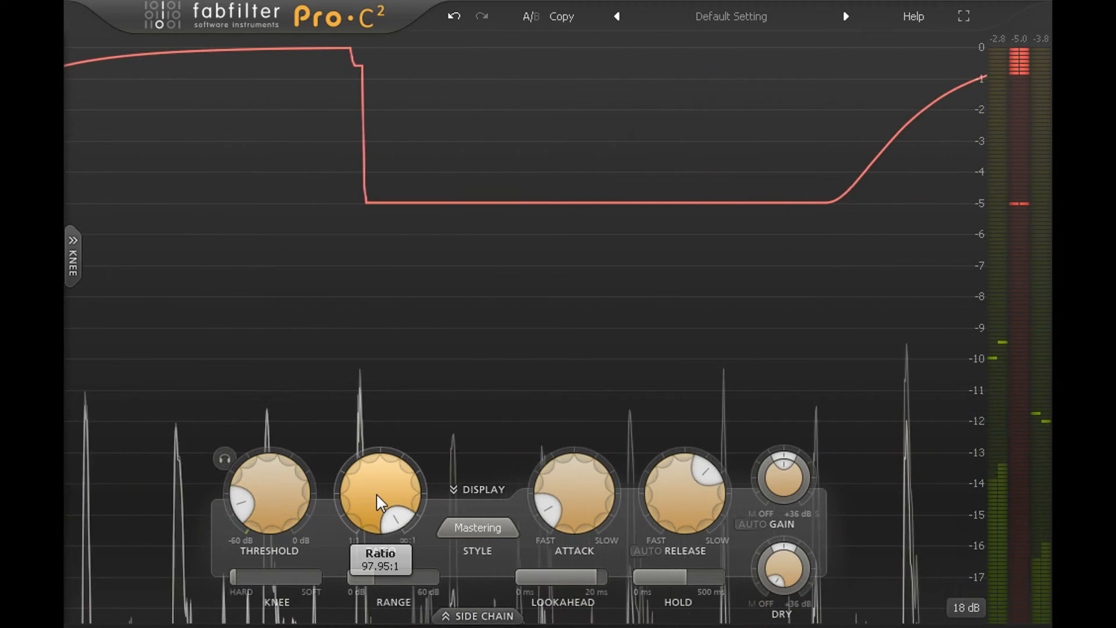
{"action": "mouse_move", "coordinate": [382, 578]}
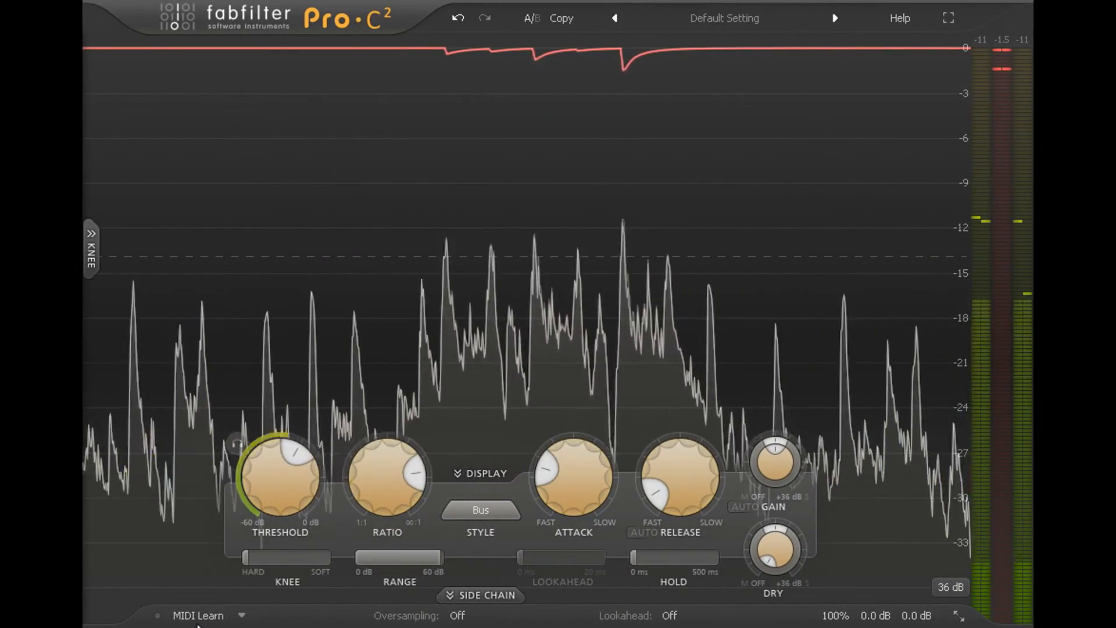
Open the MIDI Learn options and choose Enable MIDI
{"action": "left_click", "coordinate": [243, 615]}
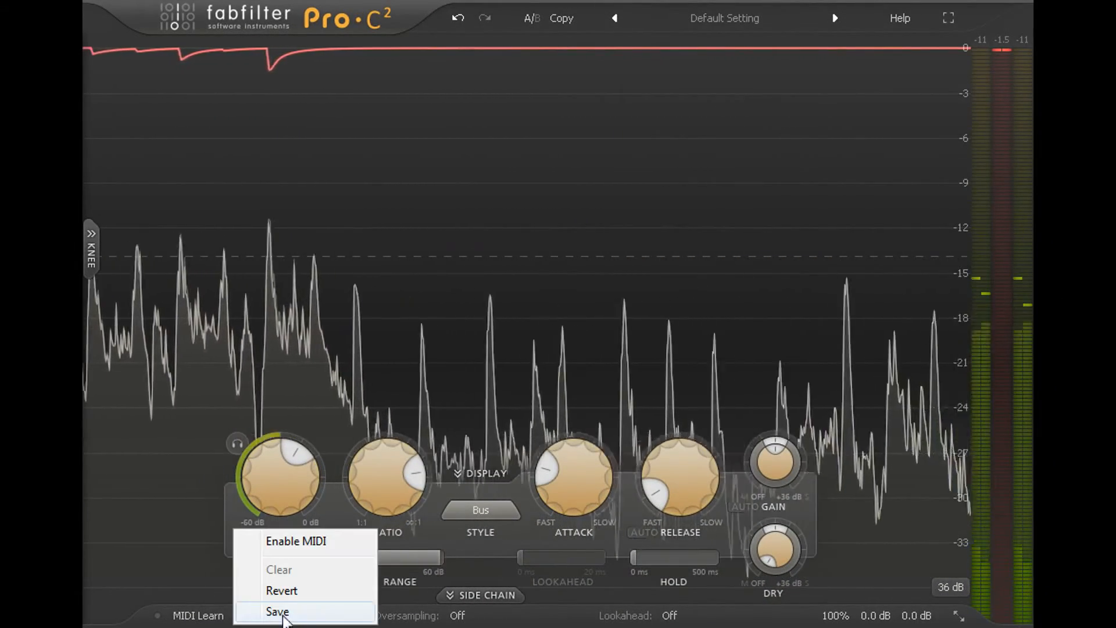
{"action": "left_click", "coordinate": [341, 544]}
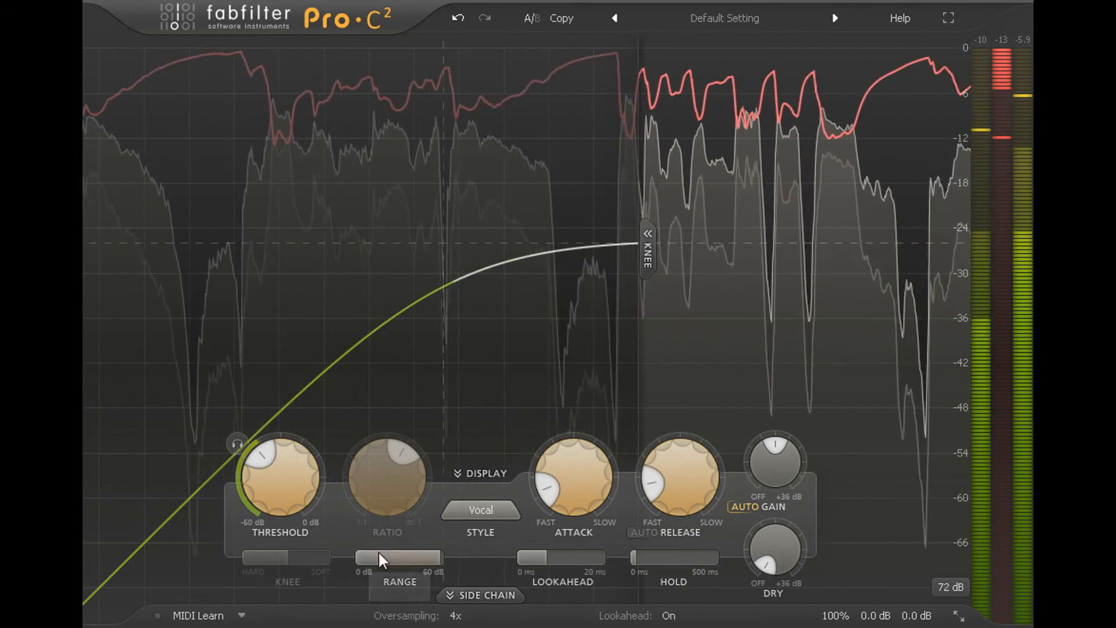
On the Bus-style compressor, lower the side chain's stereo link to slightly below 56%
{"action": "mouse_move", "coordinate": [548, 560]}
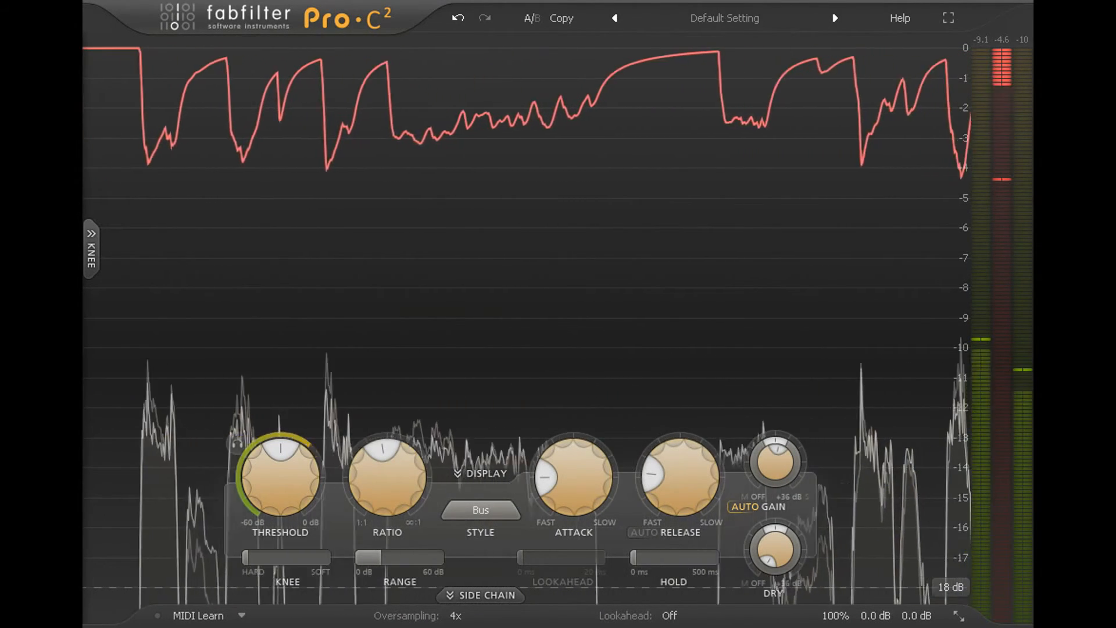
{"action": "mouse_move", "coordinate": [413, 560]}
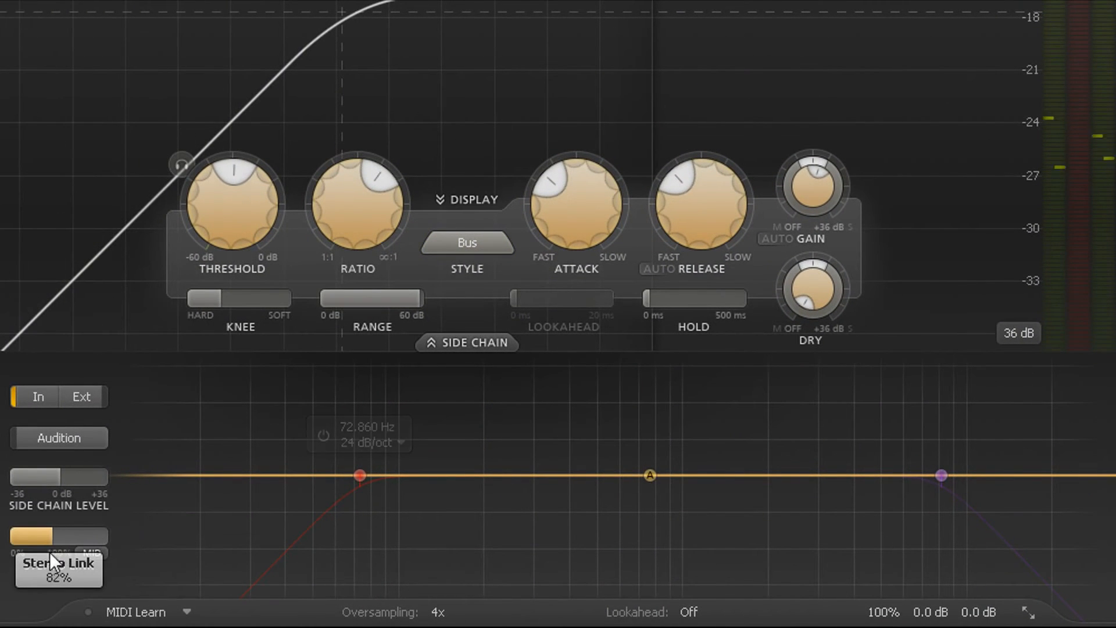
{"action": "left_click_drag", "start_coordinate": [27, 578], "coordinate": [1, 592]}
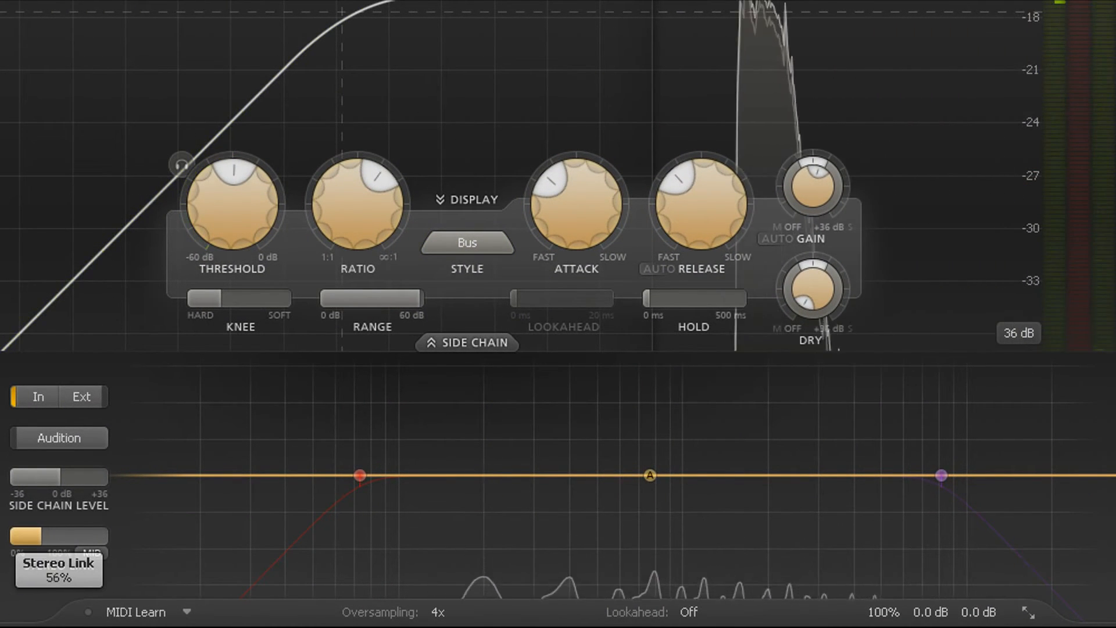
{"action": "left_click_drag", "start_coordinate": [38, 536], "coordinate": [35, 536]}
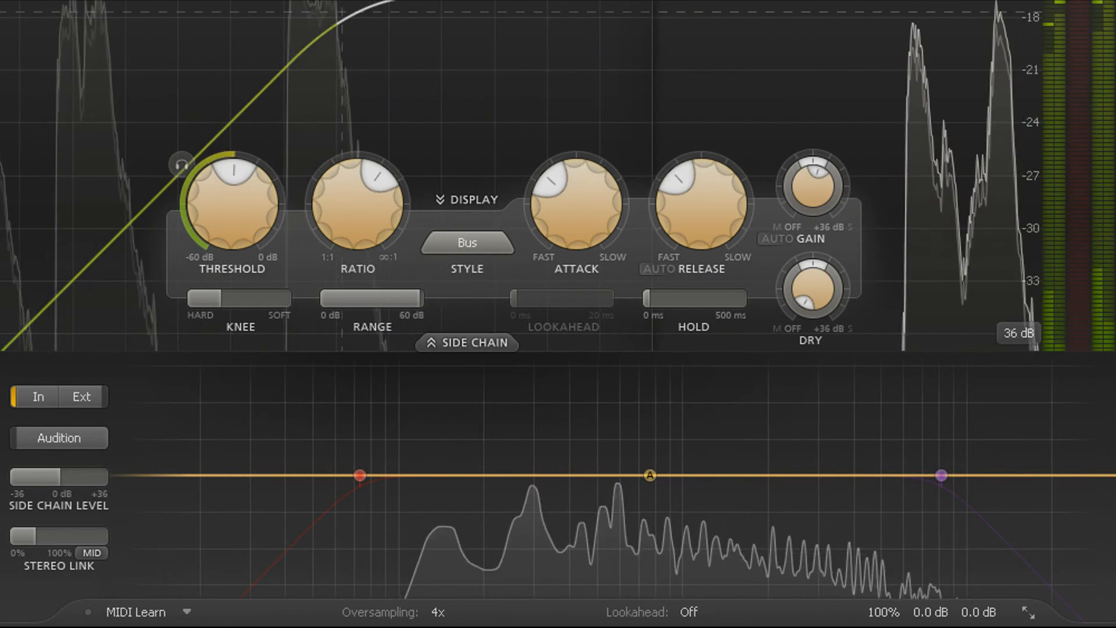
Enable the side chain EQ's low-cut and high-cut bands
{"action": "mouse_move", "coordinate": [388, 478]}
{"action": "left_click", "coordinate": [330, 439]}
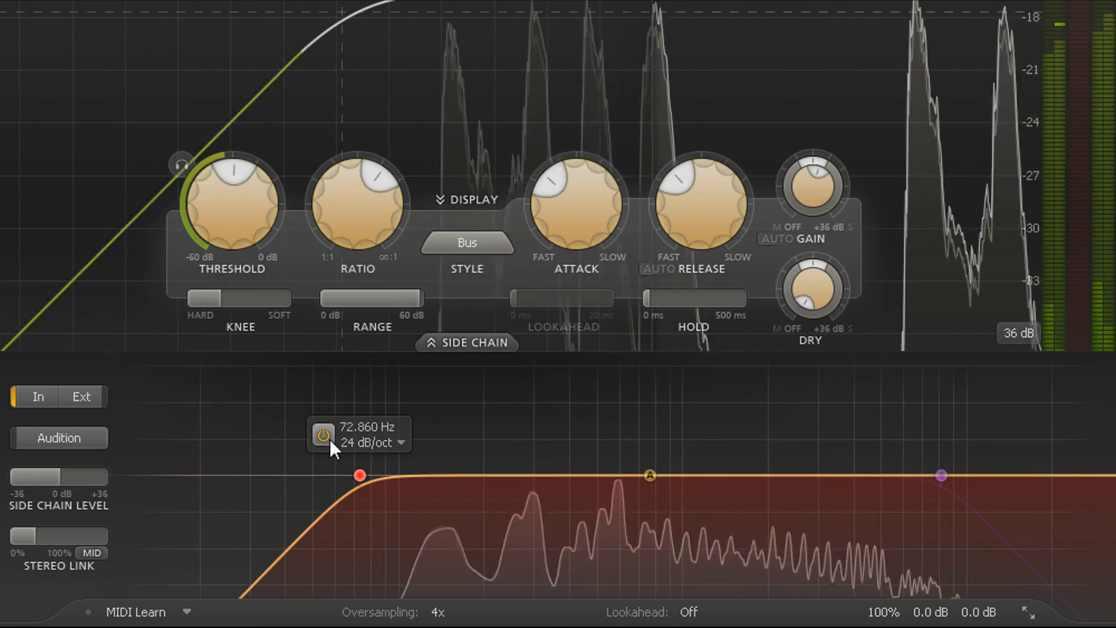
{"action": "mouse_move", "coordinate": [924, 475]}
{"action": "left_click", "coordinate": [908, 435]}
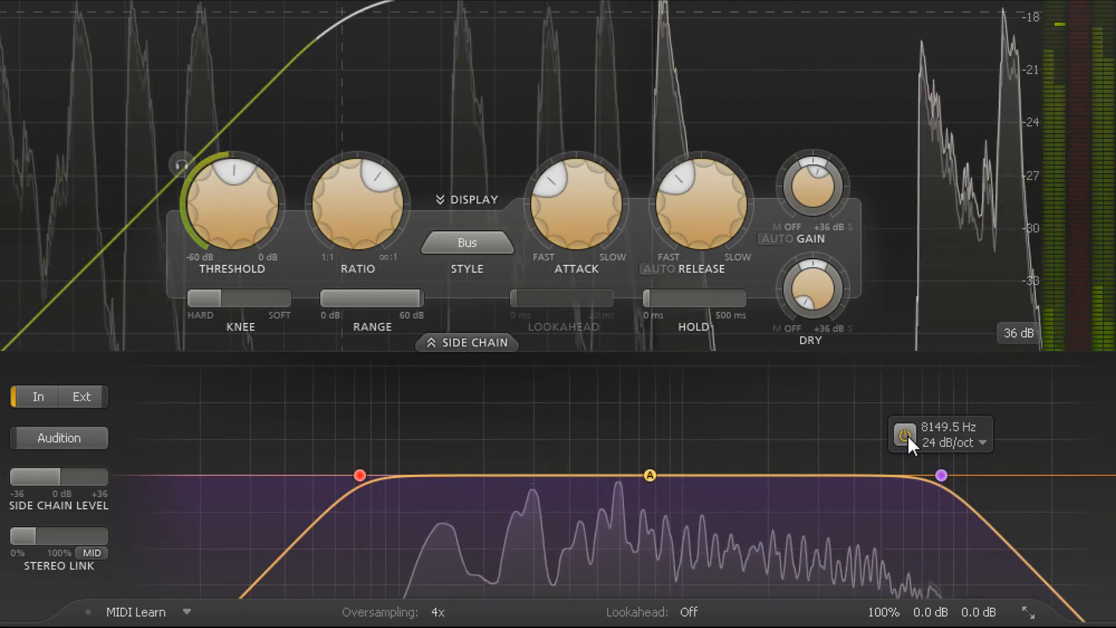
Narrow the side chain signal by trying the high cut at 2932 Hz and raising the low cut to 1578.8 Hz
{"action": "mouse_move", "coordinate": [361, 475]}
{"action": "left_mouse_down"}
{"action": "mouse_move", "coordinate": [793, 495]}
{"action": "mouse_move", "coordinate": [767, 495]}
{"action": "left_mouse_up"}
{"action": "left_click_drag", "start_coordinate": [917, 483], "coordinate": [816, 470]}
{"action": "mouse_move", "coordinate": [821, 467]}
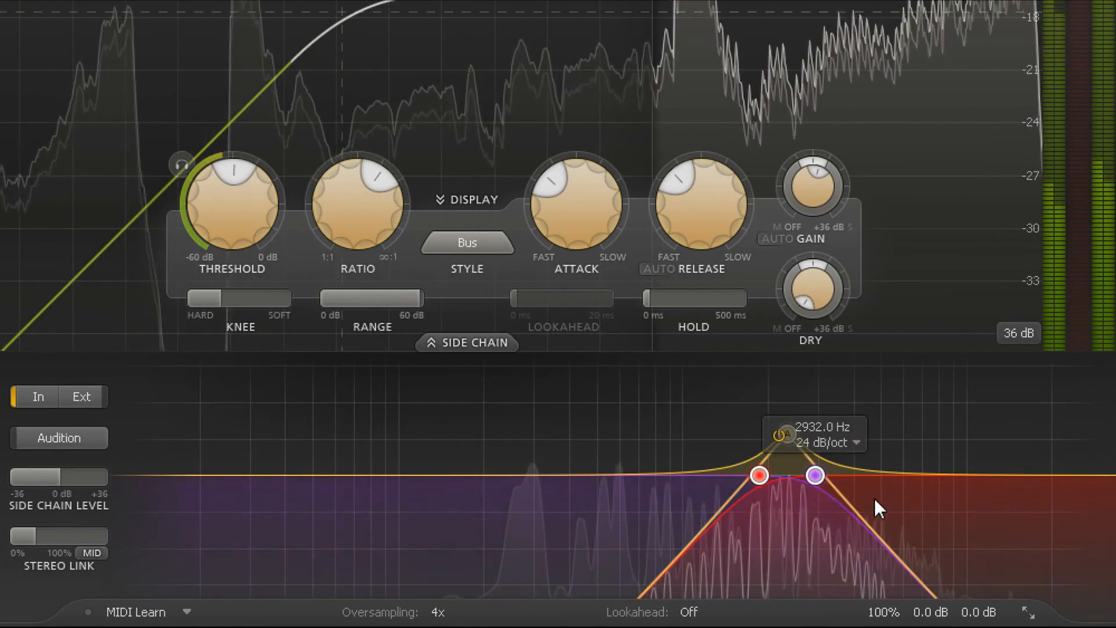
{"action": "left_click_drag", "start_coordinate": [760, 468], "coordinate": [740, 476]}
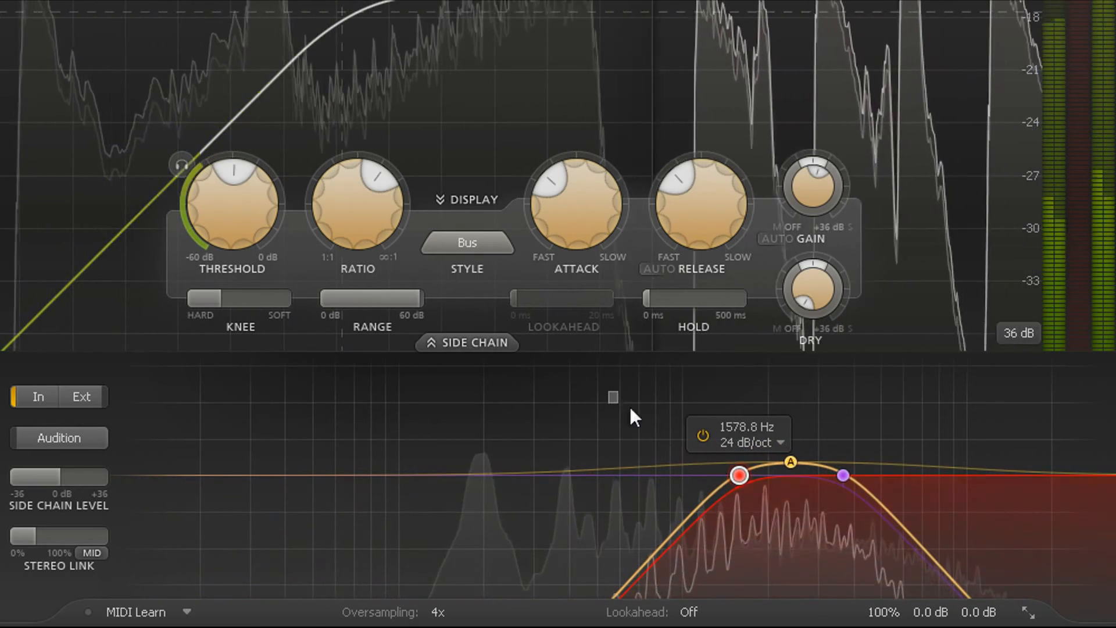
Set the slopes of both side chain cut filters to 6 dB/oct and shift the low cut down to 1214.5 Hz
{"action": "left_click", "coordinate": [879, 443]}
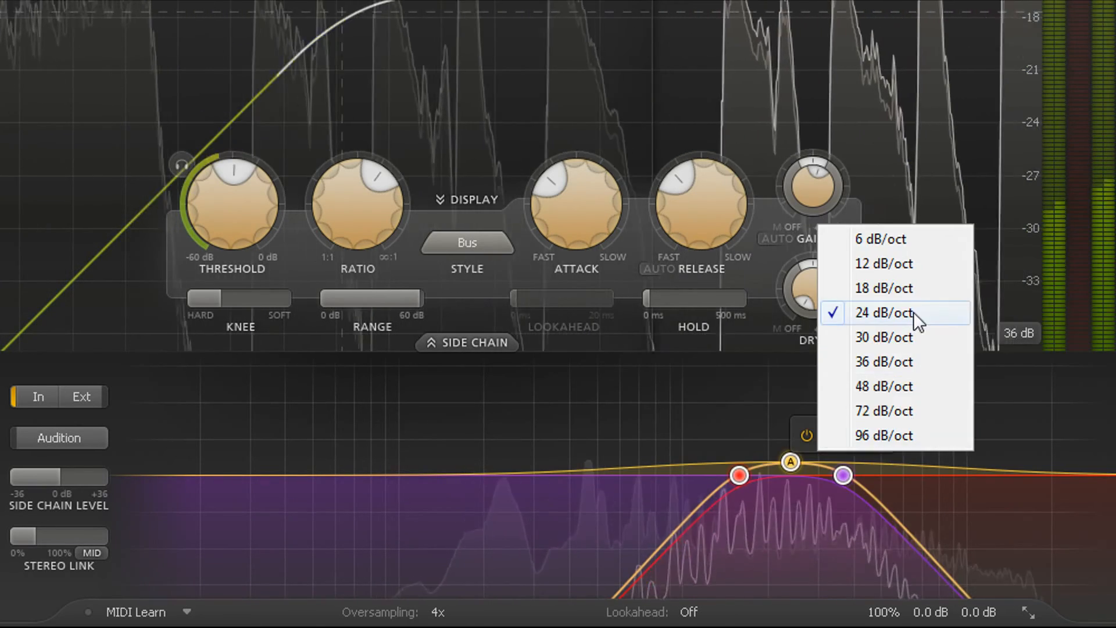
{"action": "left_click", "coordinate": [901, 240]}
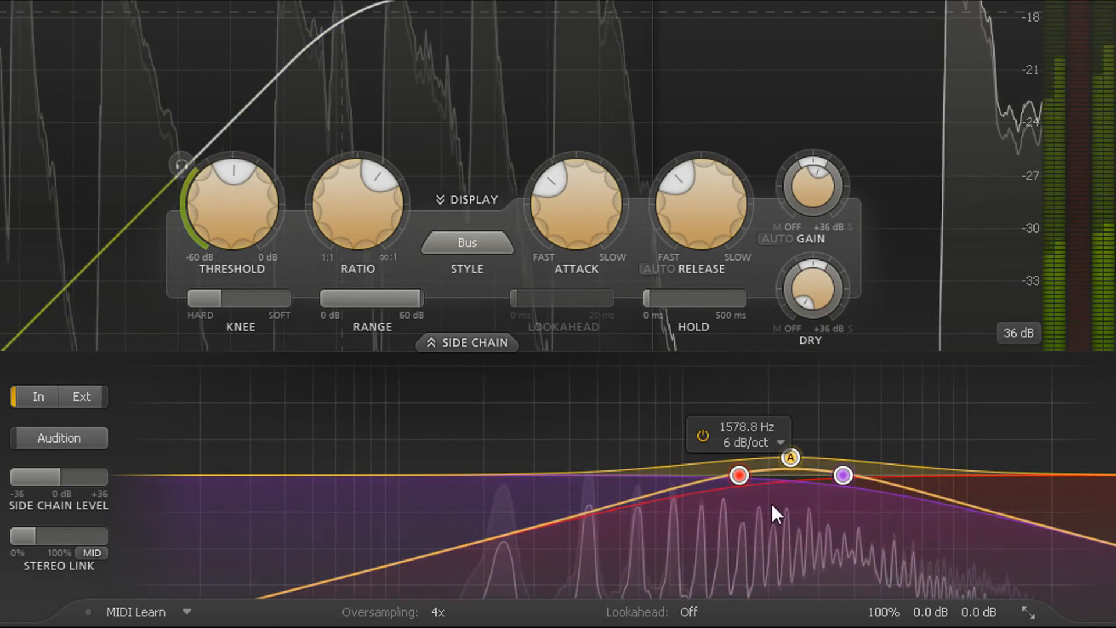
{"action": "left_click_drag", "start_coordinate": [744, 476], "coordinate": [709, 475]}
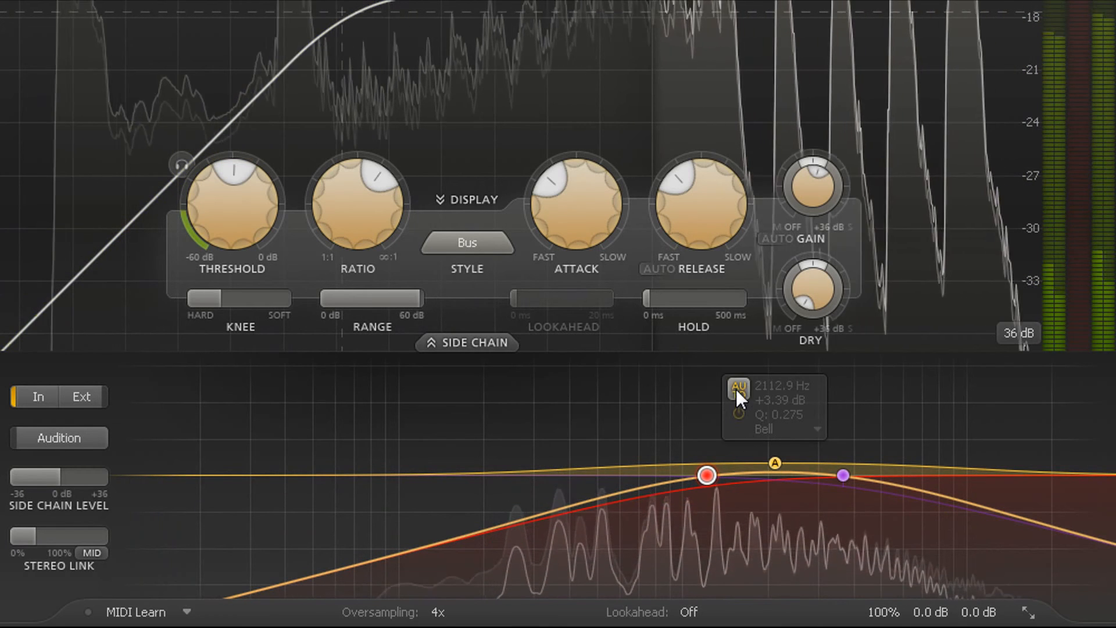
Take the side chain EQ's mid band out of auto mode at 2313 Hz, with Q 0.402 and a boost slightly below 11 dB
{"action": "left_click_drag", "start_coordinate": [776, 461], "coordinate": [785, 434]}
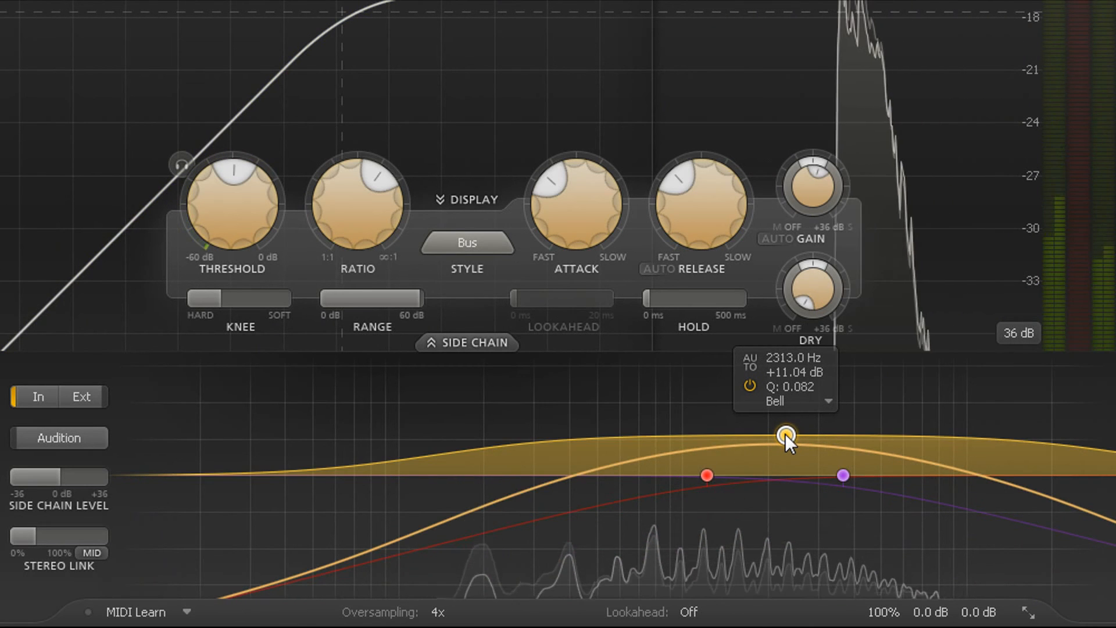
{"action": "scroll", "coordinate": [785, 434], "scroll_direction": "up", "scroll_amount": 5}
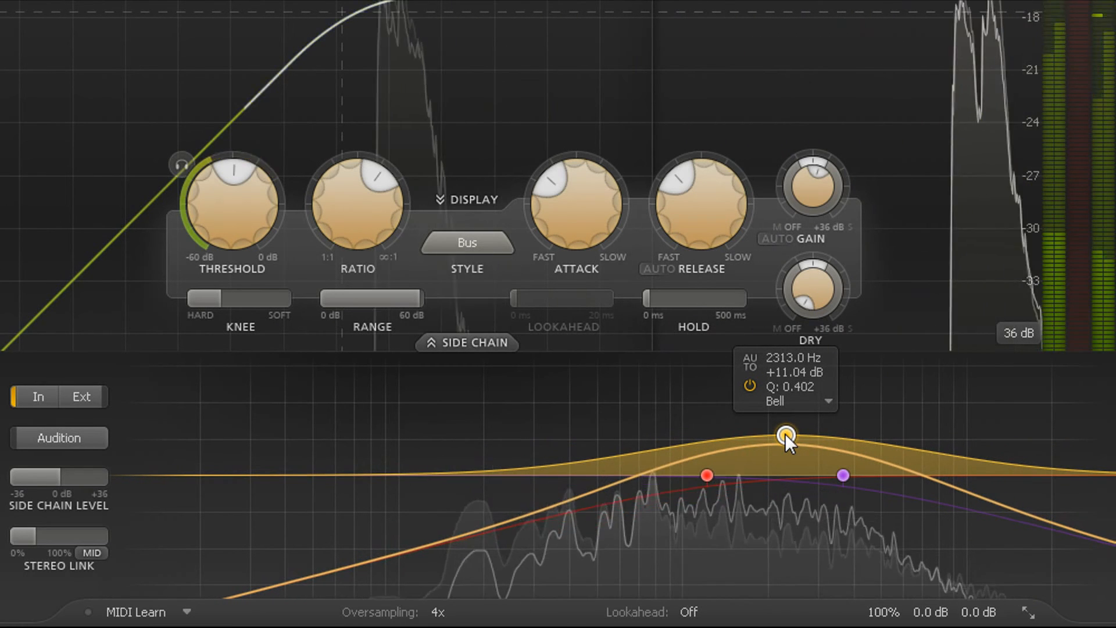
{"action": "left_click_drag", "start_coordinate": [785, 434], "coordinate": [785, 446]}
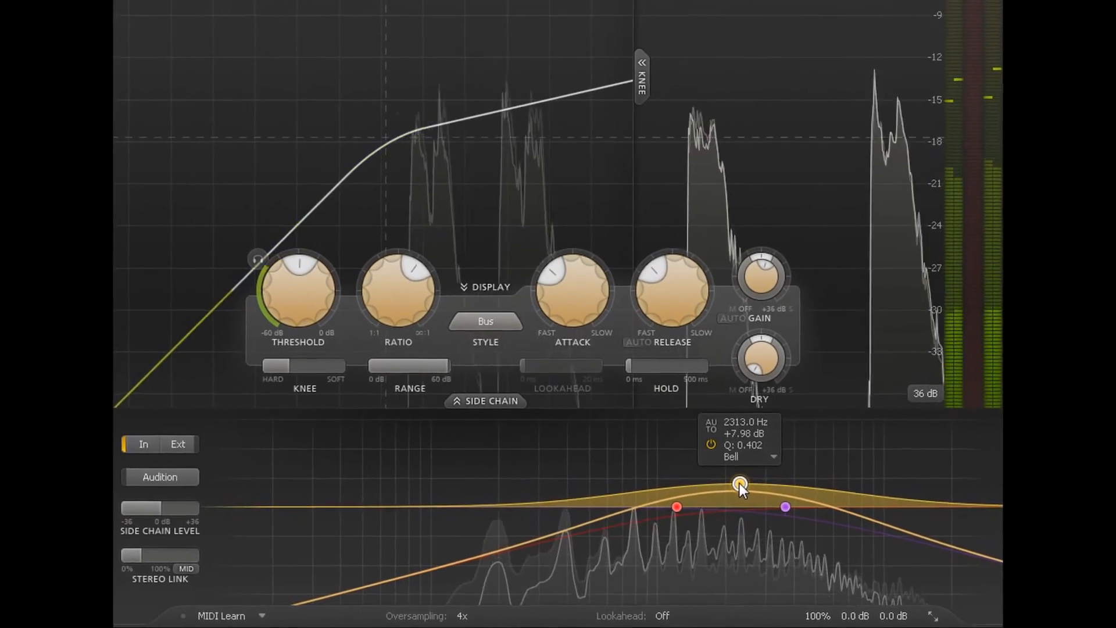
{"action": "left_click_drag", "start_coordinate": [740, 483], "coordinate": [705, 510]}
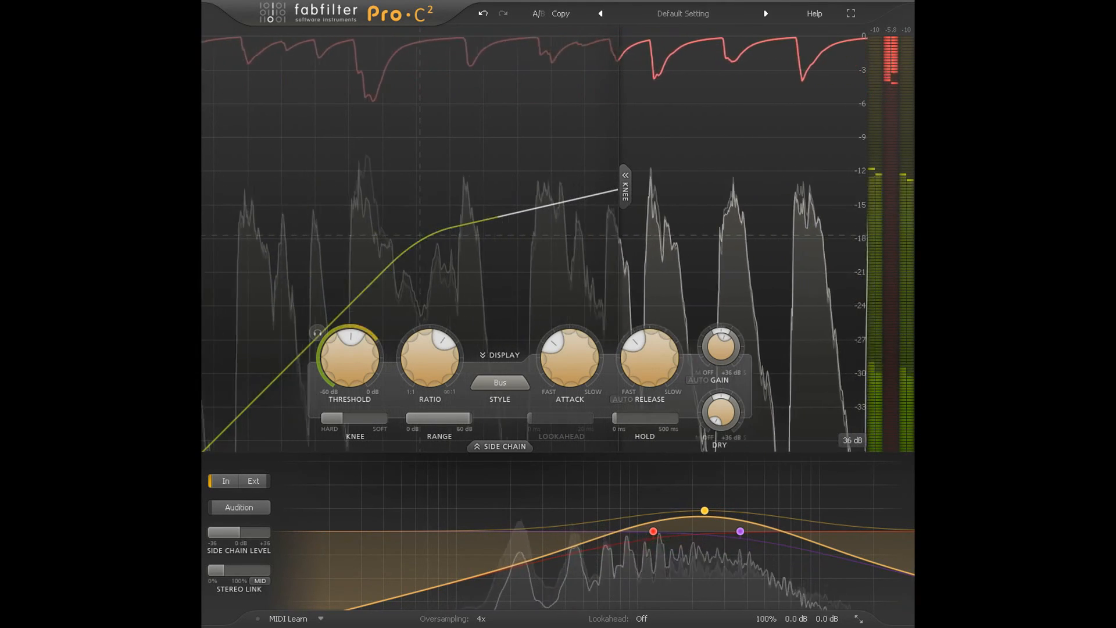
Turn on the interactive help hints and bring up the explanation for the Hold slider
{"action": "left_click", "coordinate": [815, 14]}
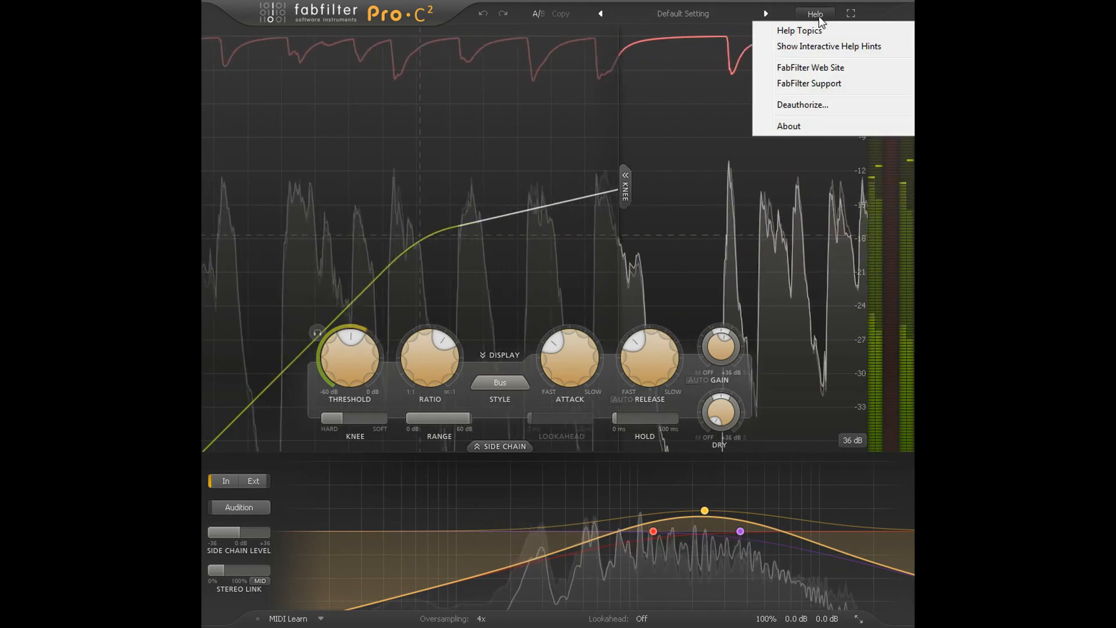
{"action": "left_click", "coordinate": [840, 44]}
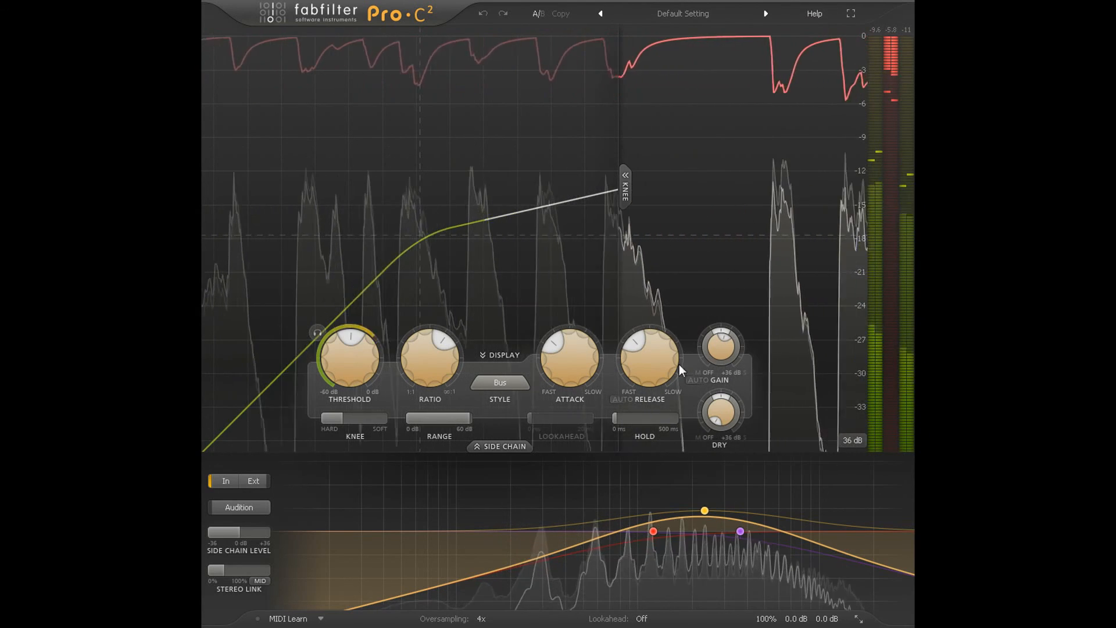
{"action": "mouse_move", "coordinate": [648, 418]}
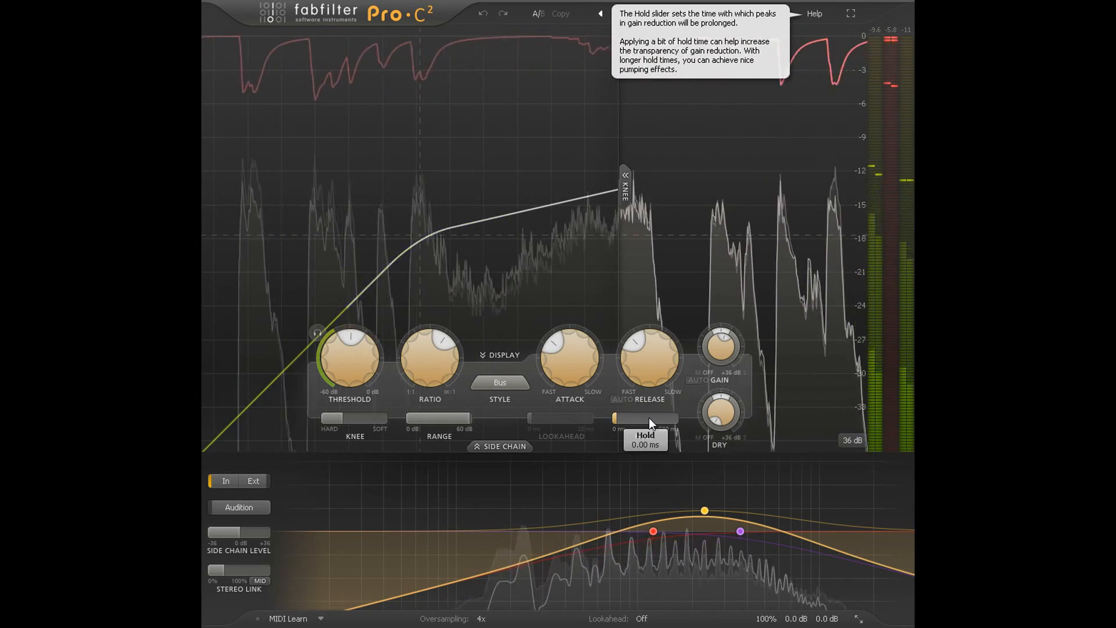
{"action": "mouse_move", "coordinate": [654, 531]}
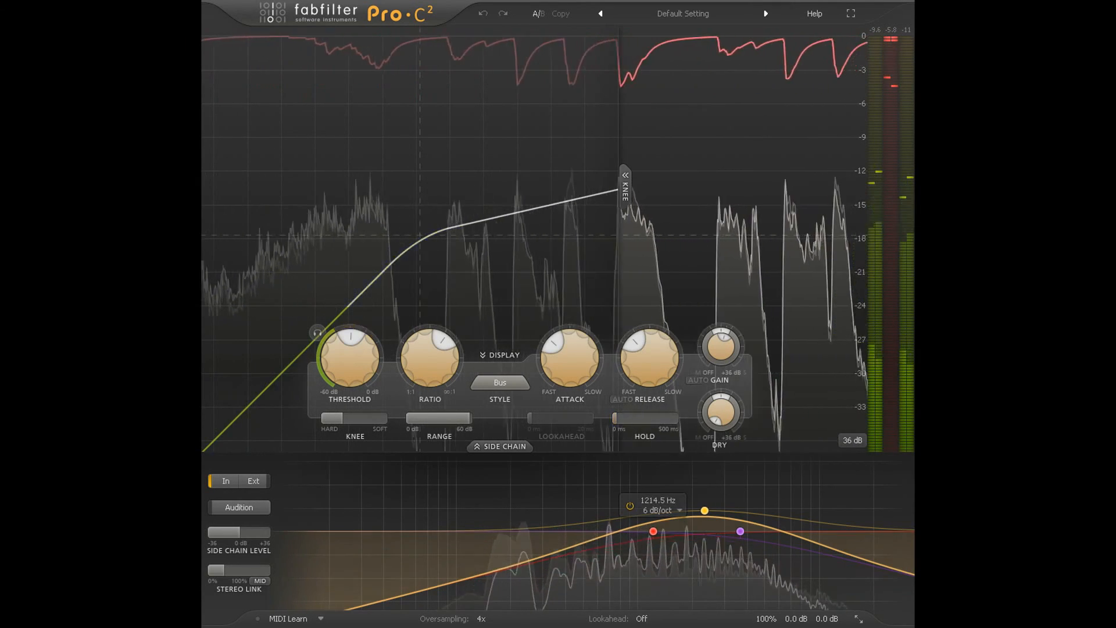